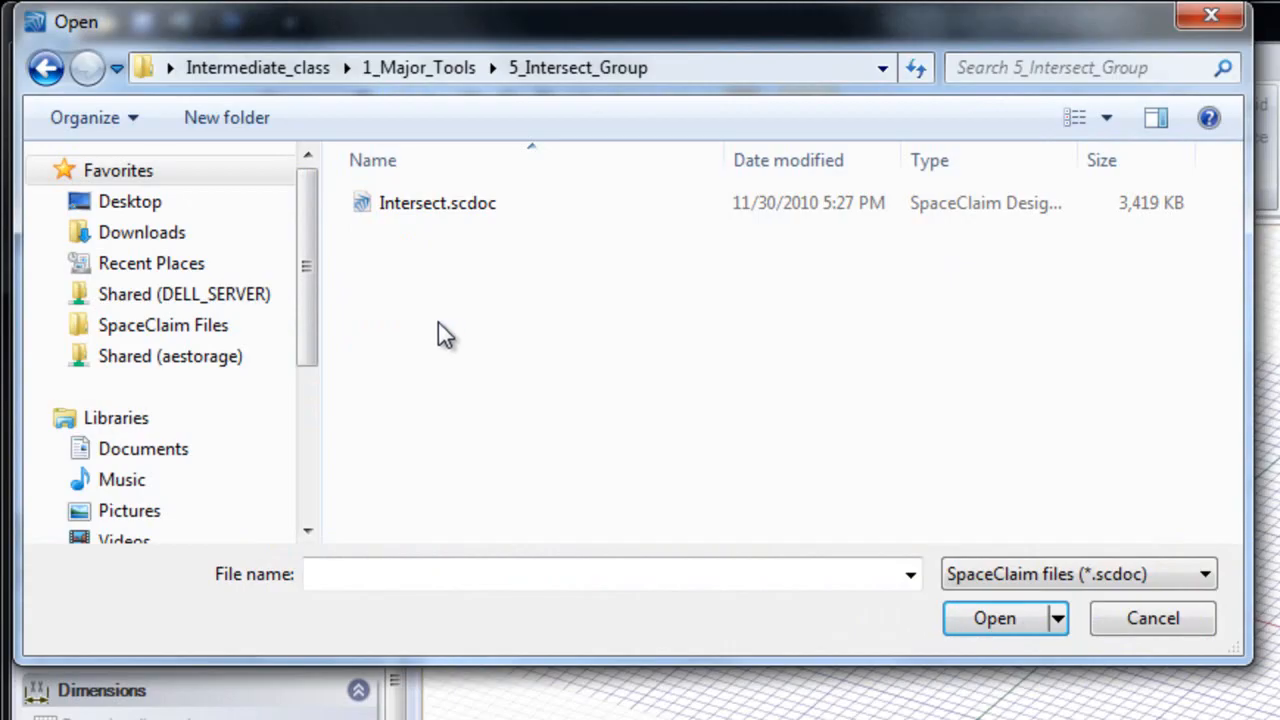
Open the file Intersect.scdoc from the 5_Intersect_Group folder
{"action": "left_click", "coordinate": [412, 208]}
{"action": "double_click", "coordinate": [411, 204]}
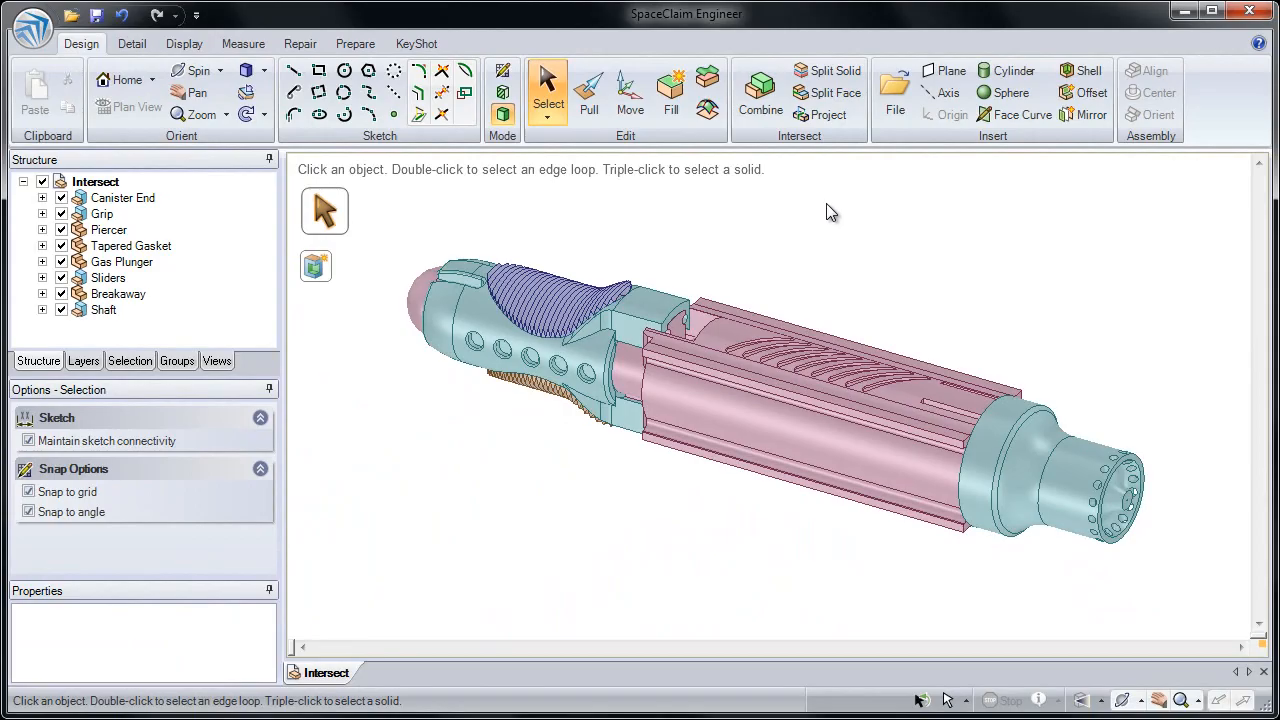
Examine the hidden axis and inner faces beneath the outer surface of the teal tapered end piece
{"action": "scroll", "coordinate": [1013, 356], "scroll_direction": "up", "scroll_amount": 3, "text": "ctrl"}
{"action": "middle_click_drag", "start_coordinate": [1024, 357], "coordinate": [966, 285], "text": "shift"}
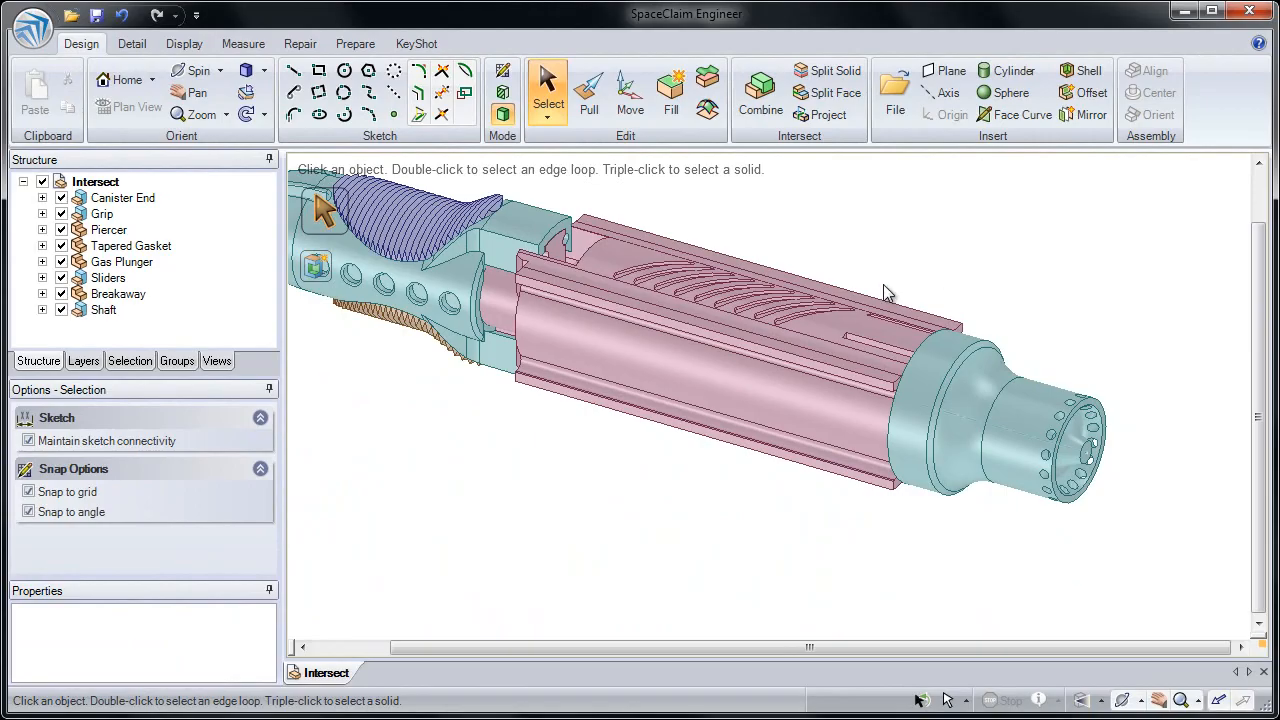
{"action": "left_click", "coordinate": [856, 382]}
{"action": "left_click", "coordinate": [1016, 436]}
{"action": "scroll", "coordinate": [1018, 439], "scroll_direction": "down", "scroll_amount": 4}
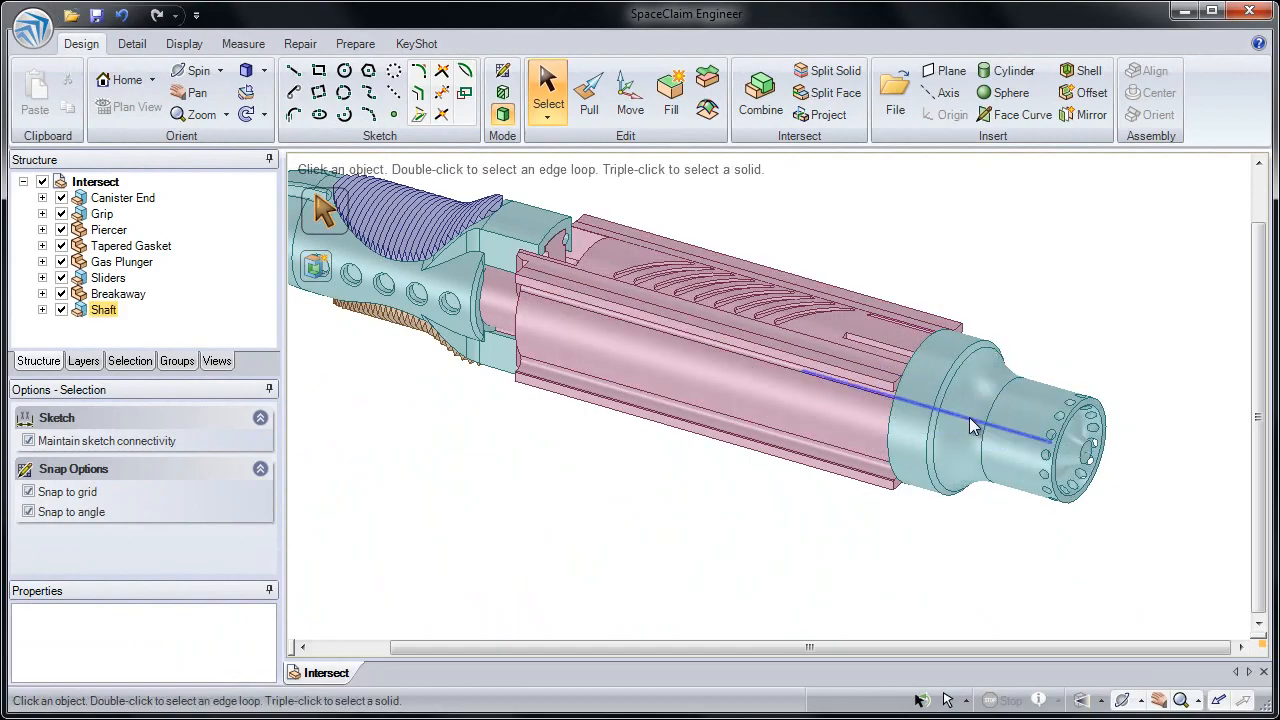
{"action": "scroll", "coordinate": [973, 427], "scroll_direction": "up", "scroll_amount": 1}
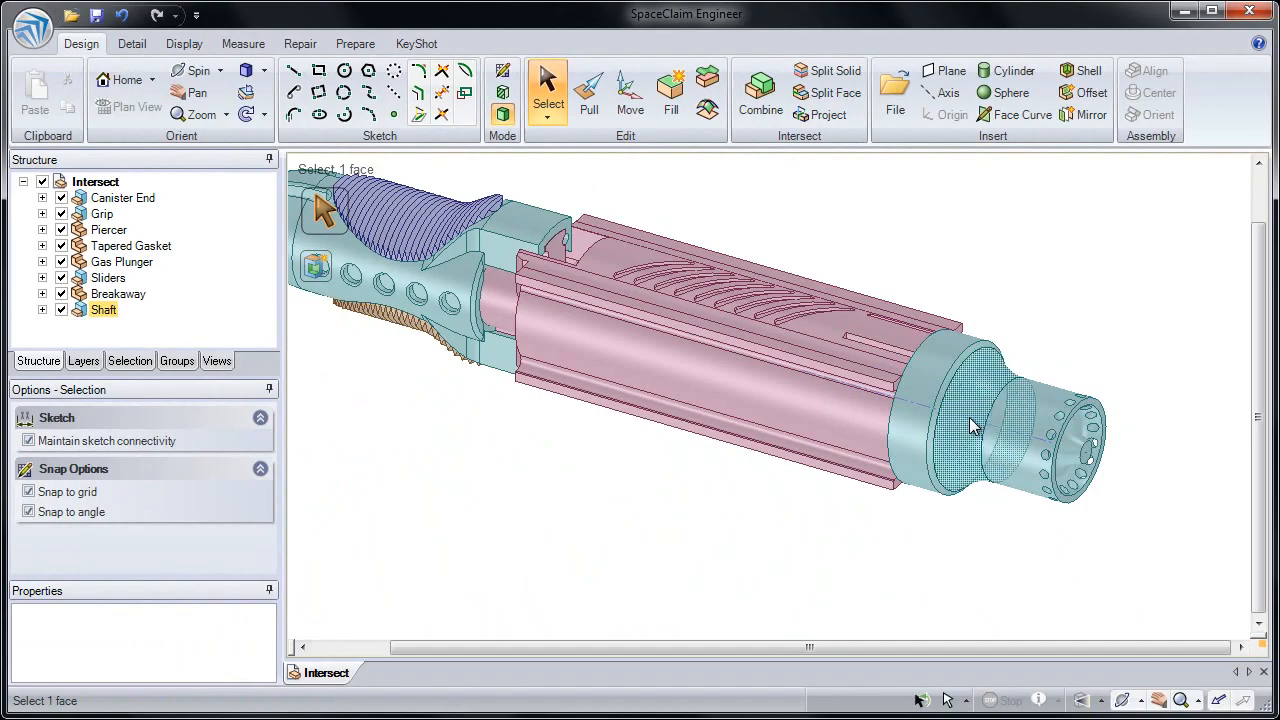
{"action": "scroll", "coordinate": [973, 427], "scroll_direction": "down", "scroll_amount": 2}
{"action": "scroll", "coordinate": [973, 427], "scroll_direction": "down", "scroll_amount": 2}
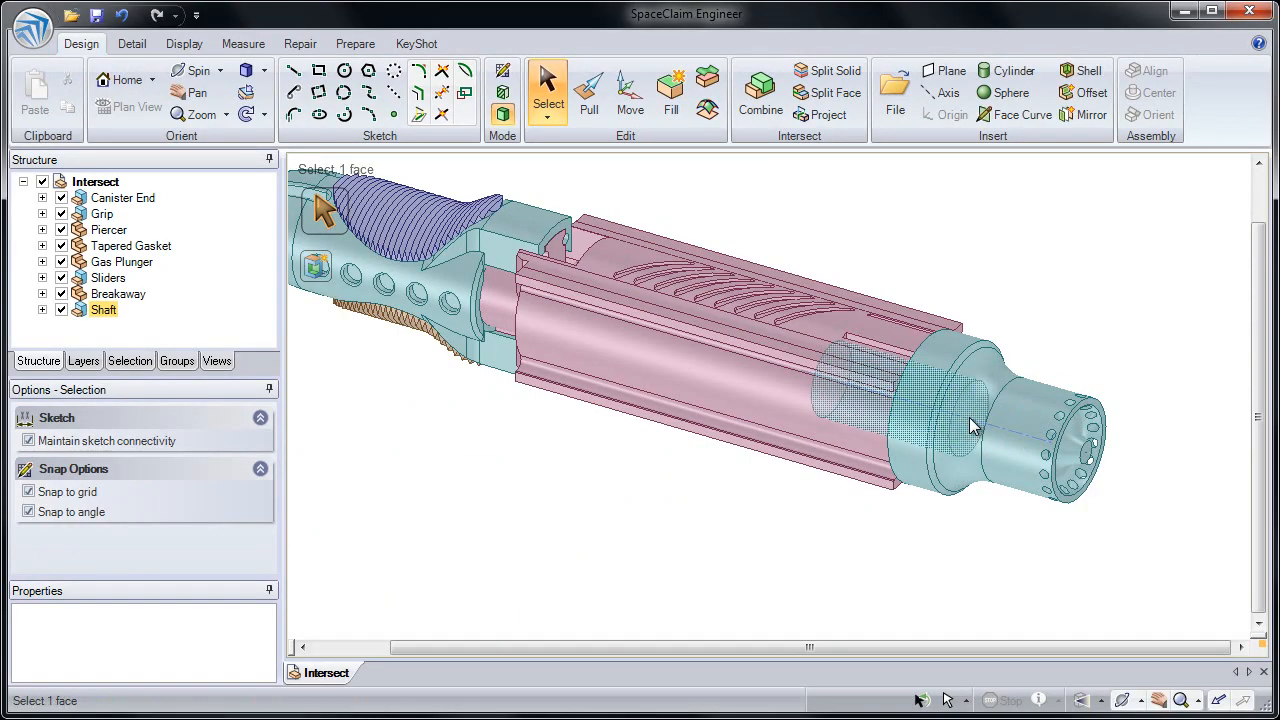
{"action": "scroll", "coordinate": [973, 427], "scroll_direction": "up", "scroll_amount": 1}
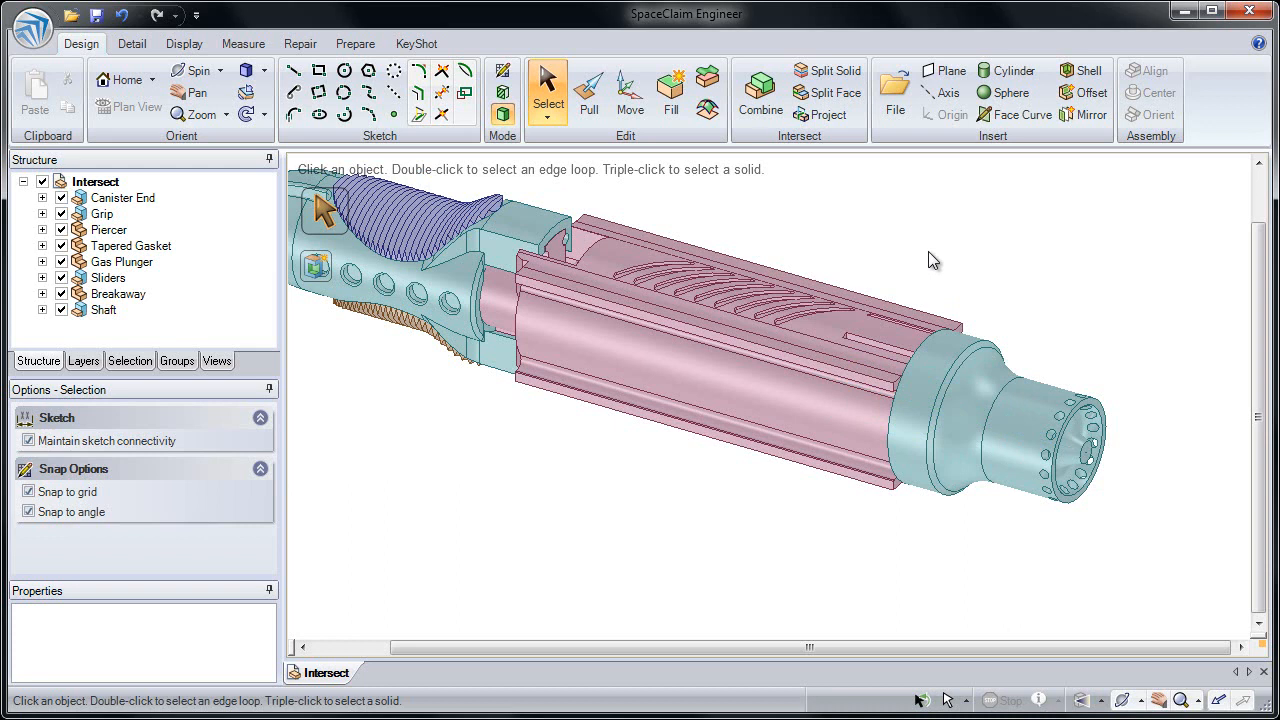
Insert an axis through the cylindrical face at the perforated tip of the teal end piece
{"action": "left_click", "coordinate": [1037, 397]}
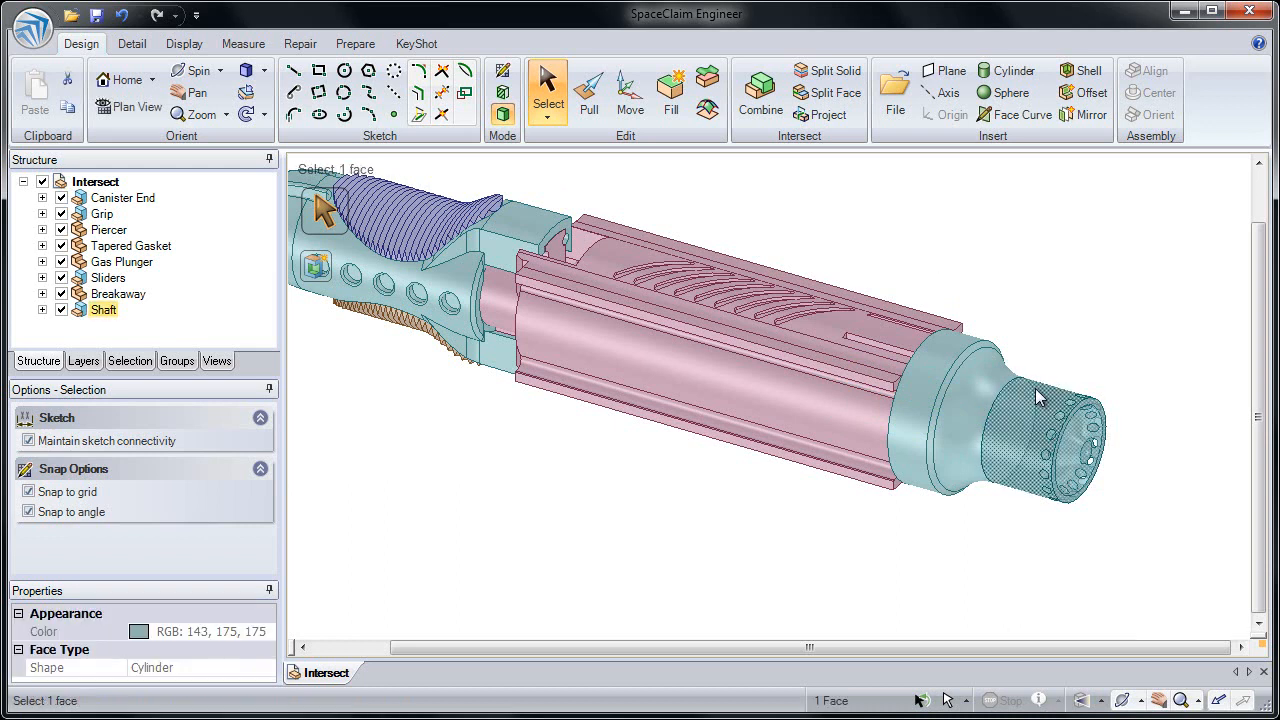
{"action": "left_click", "coordinate": [940, 97]}
{"action": "left_click", "coordinate": [966, 265]}
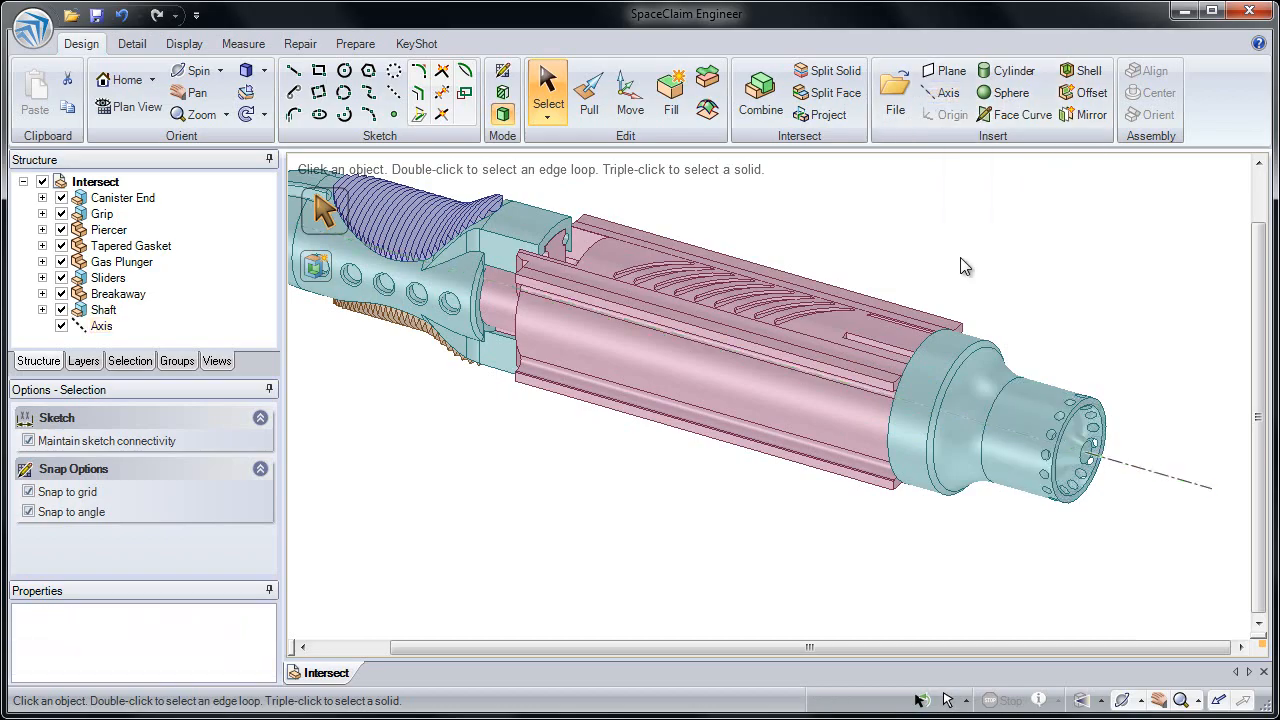
Sketch three connected lines on a plane through the new axis, with an about 9 mm base on the axis and an about 20.5 mm slanted side
{"action": "left_click", "coordinate": [1133, 474]}
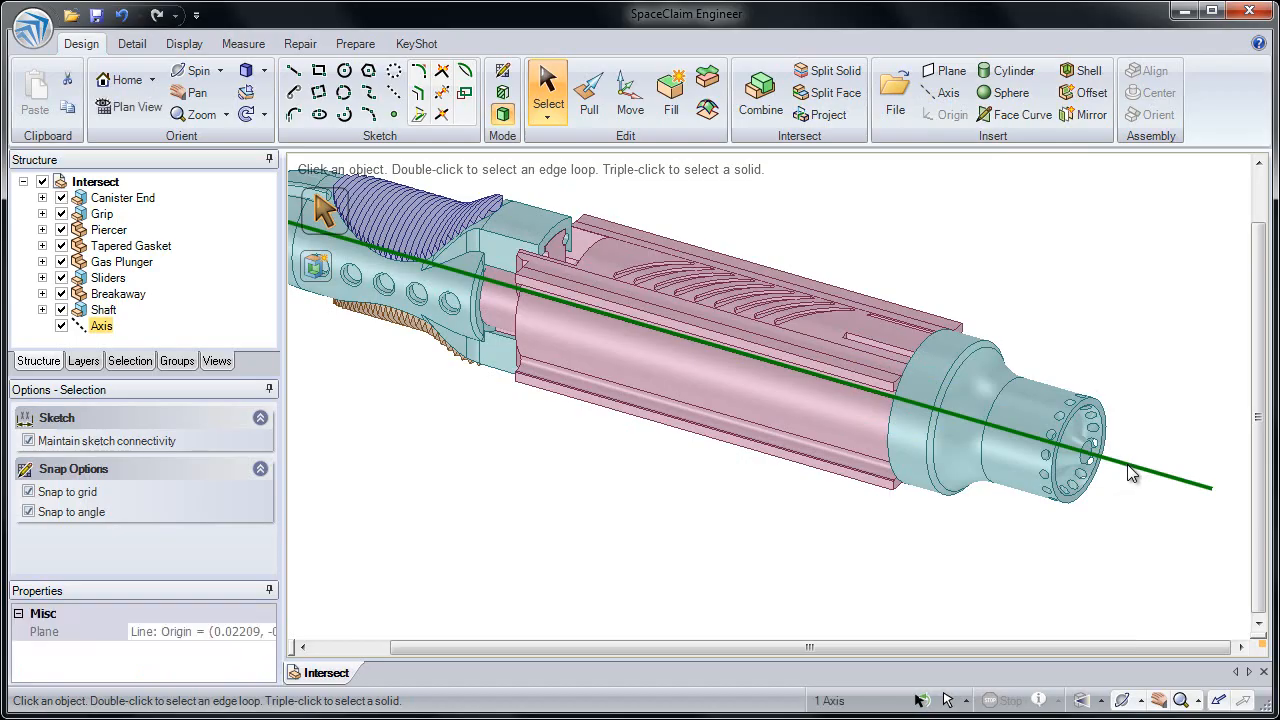
{"action": "left_click", "coordinate": [1136, 423]}
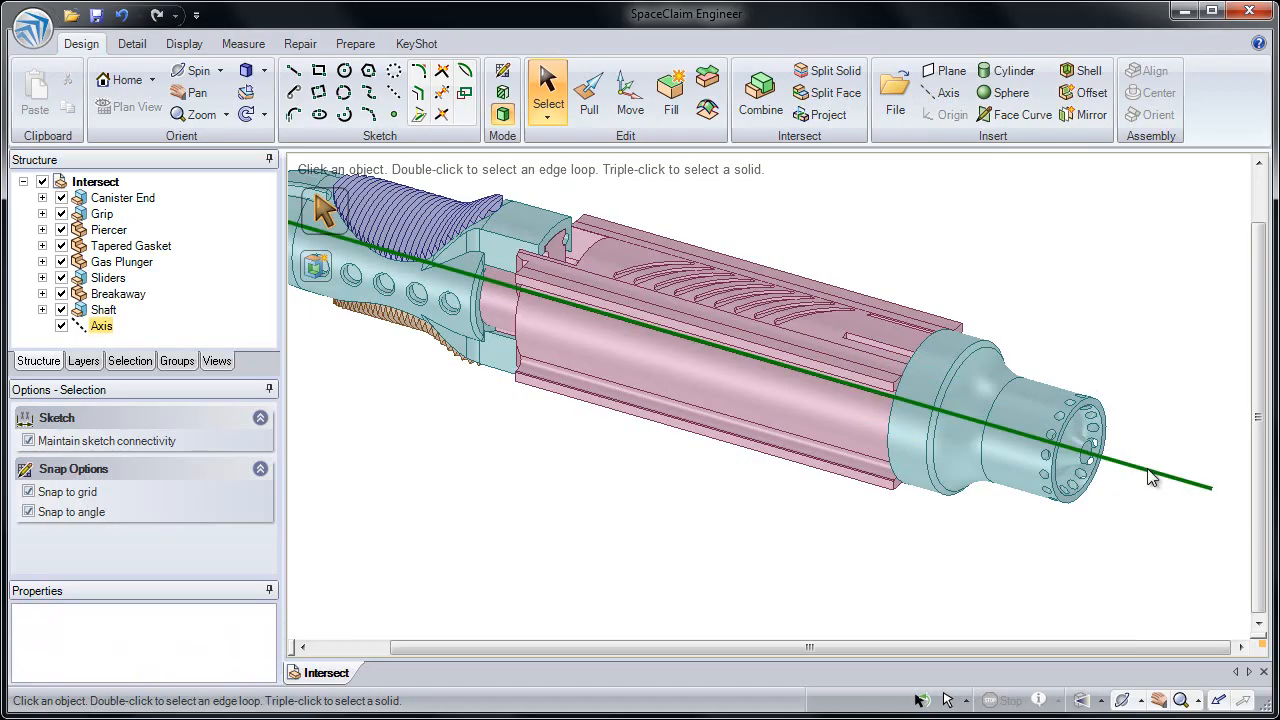
{"action": "left_click", "coordinate": [1150, 478]}
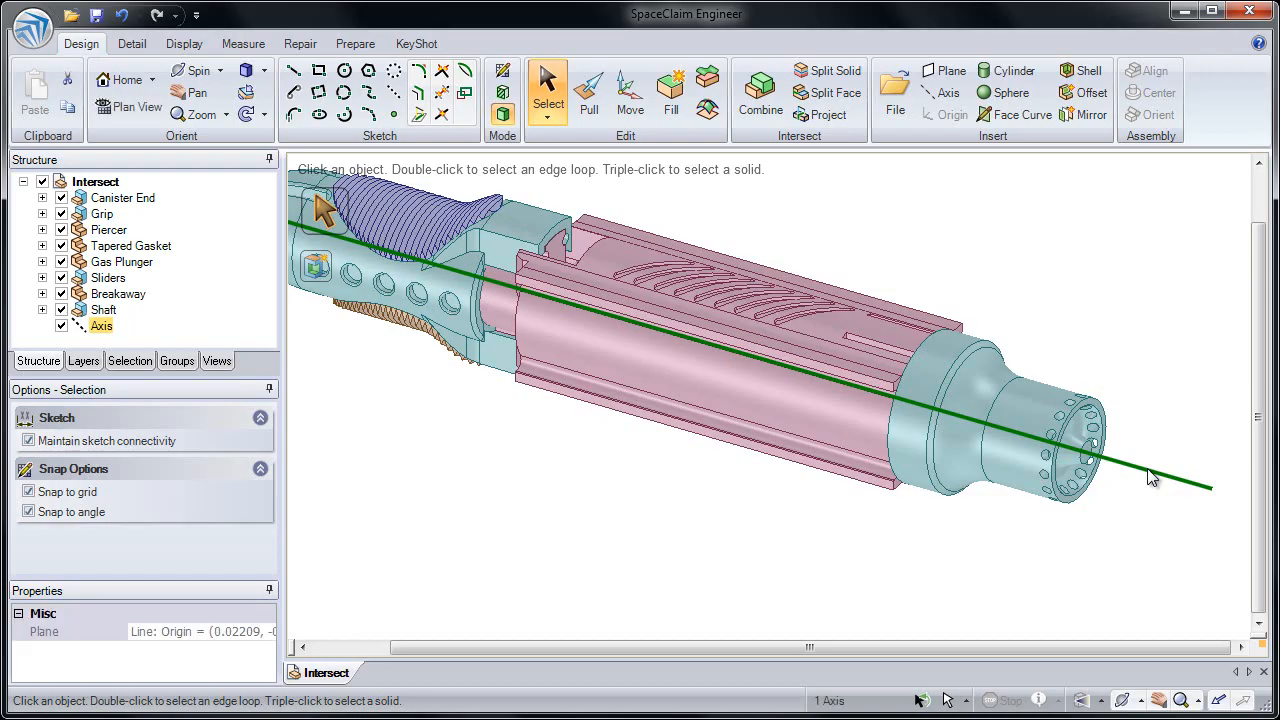
{"action": "left_click", "coordinate": [294, 71]}
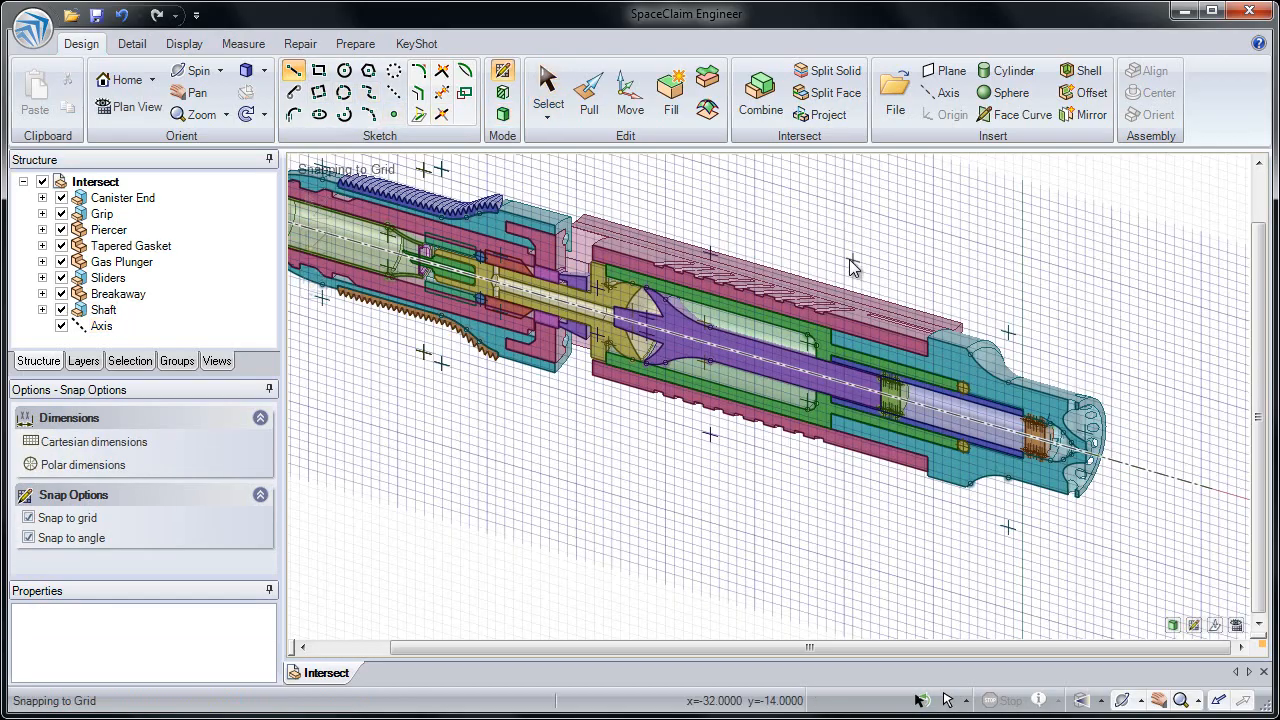
{"action": "left_click", "coordinate": [876, 259]}
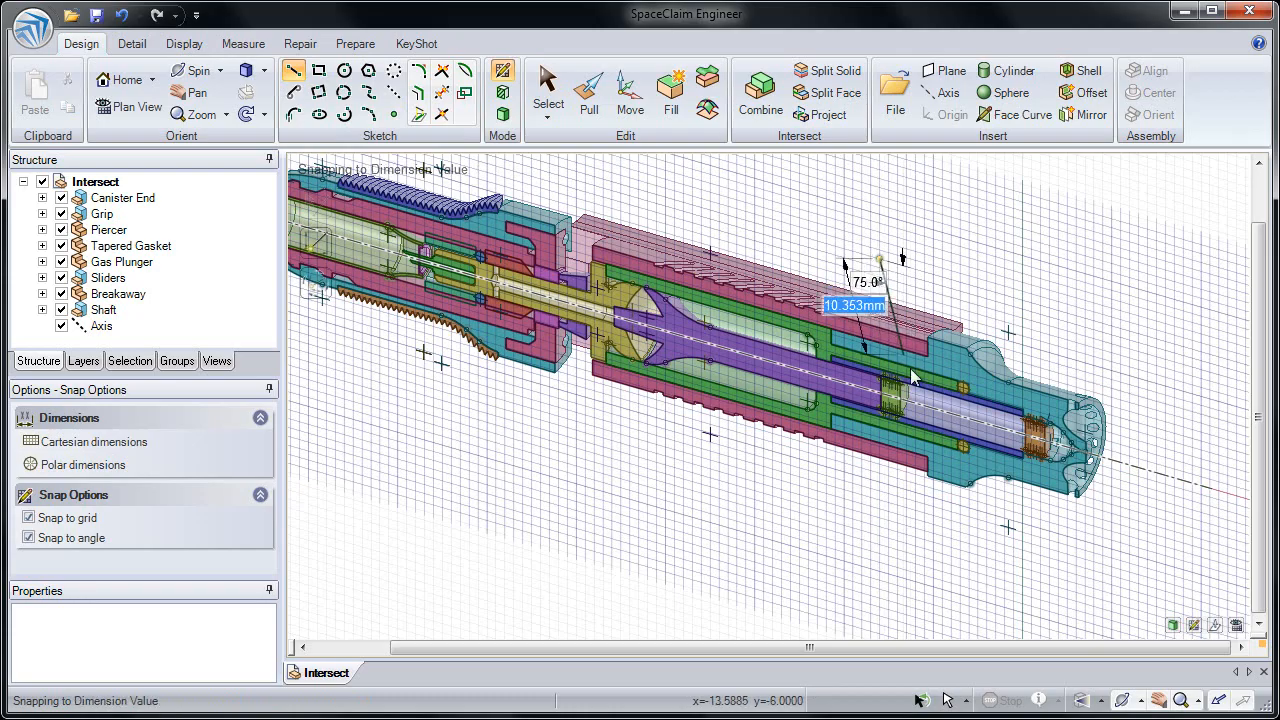
{"action": "left_click", "coordinate": [915, 404]}
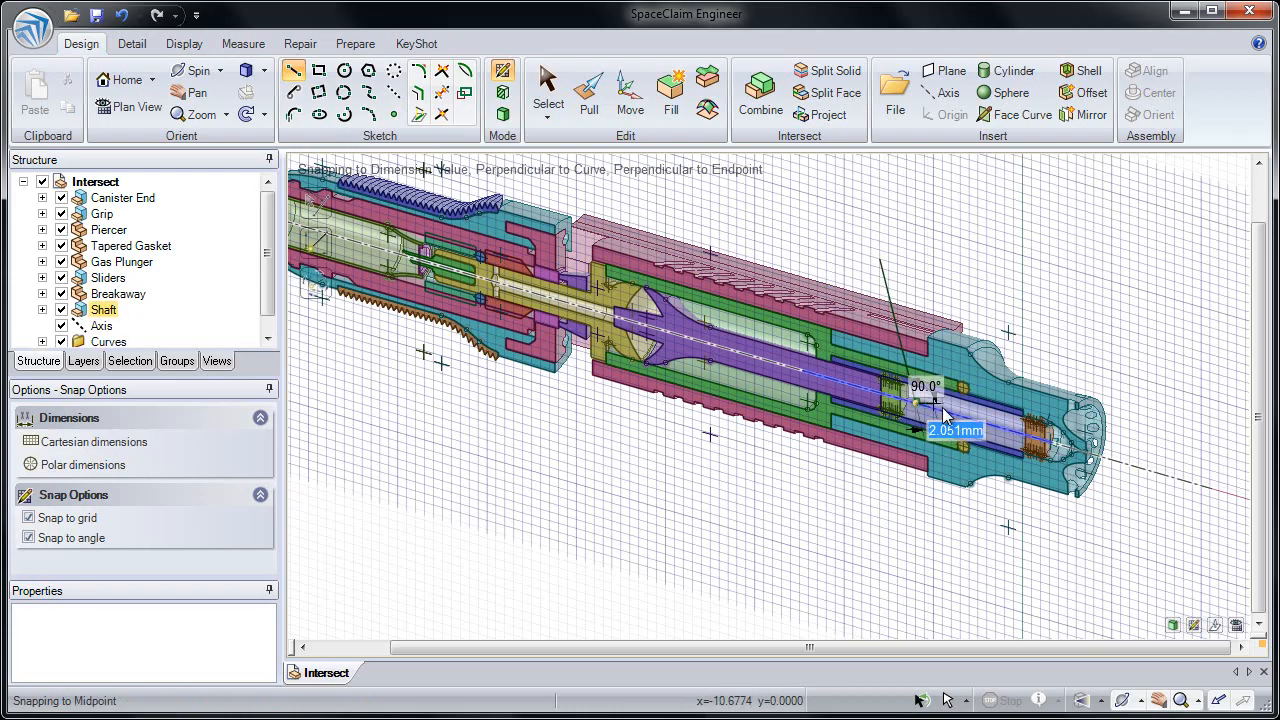
{"action": "left_click", "coordinate": [997, 430]}
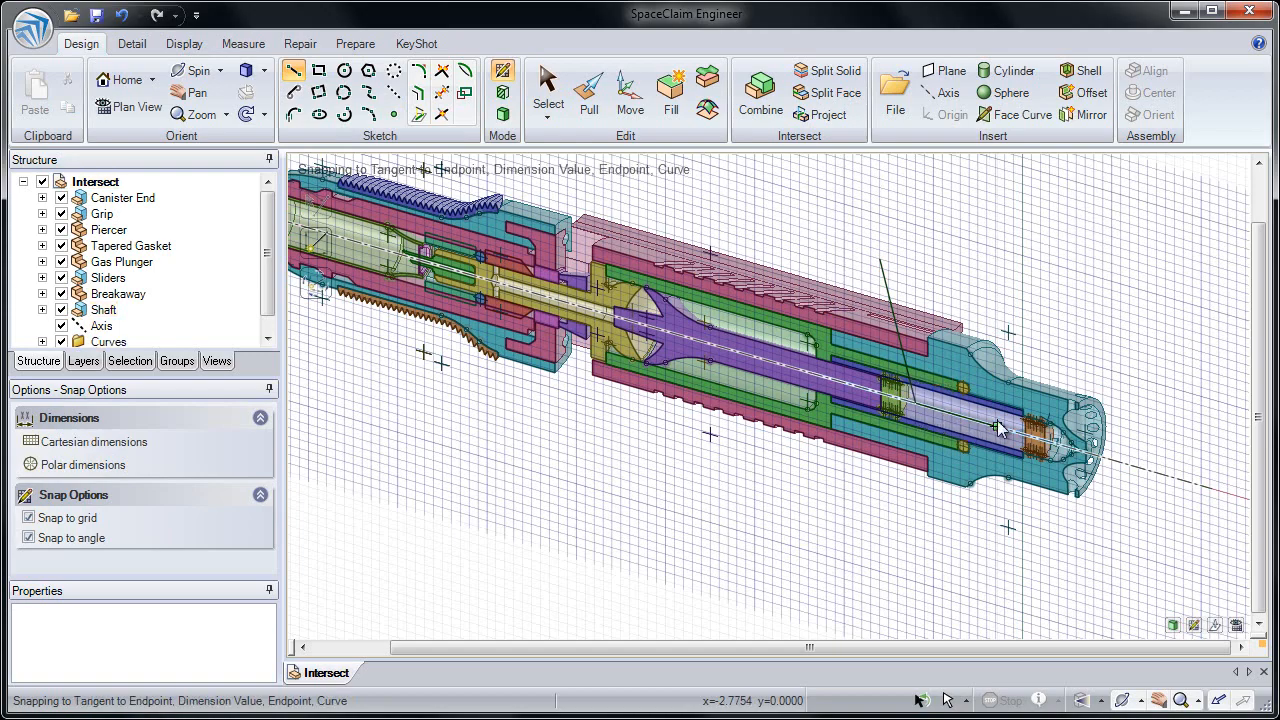
{"action": "left_click", "coordinate": [1090, 297]}
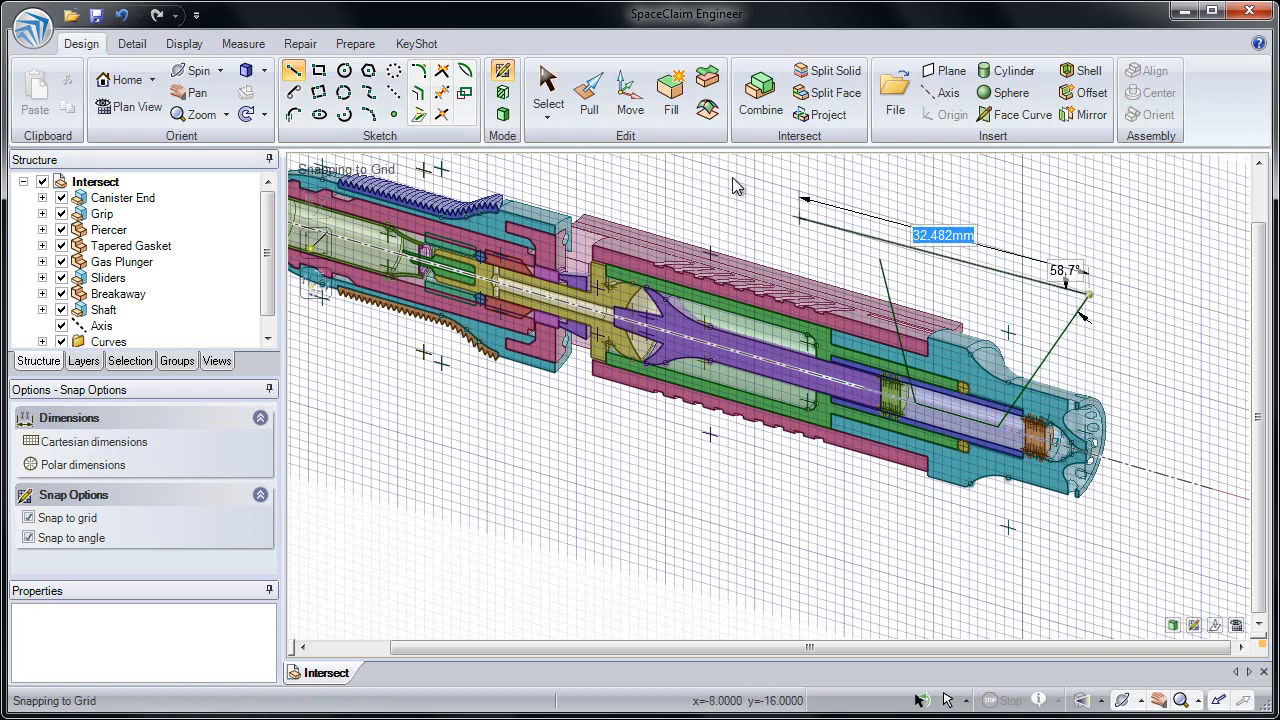
Pull the chain of three sketched lines to both sides to create a three-faced surface crossing the teal end piece
{"action": "left_click", "coordinate": [598, 110]}
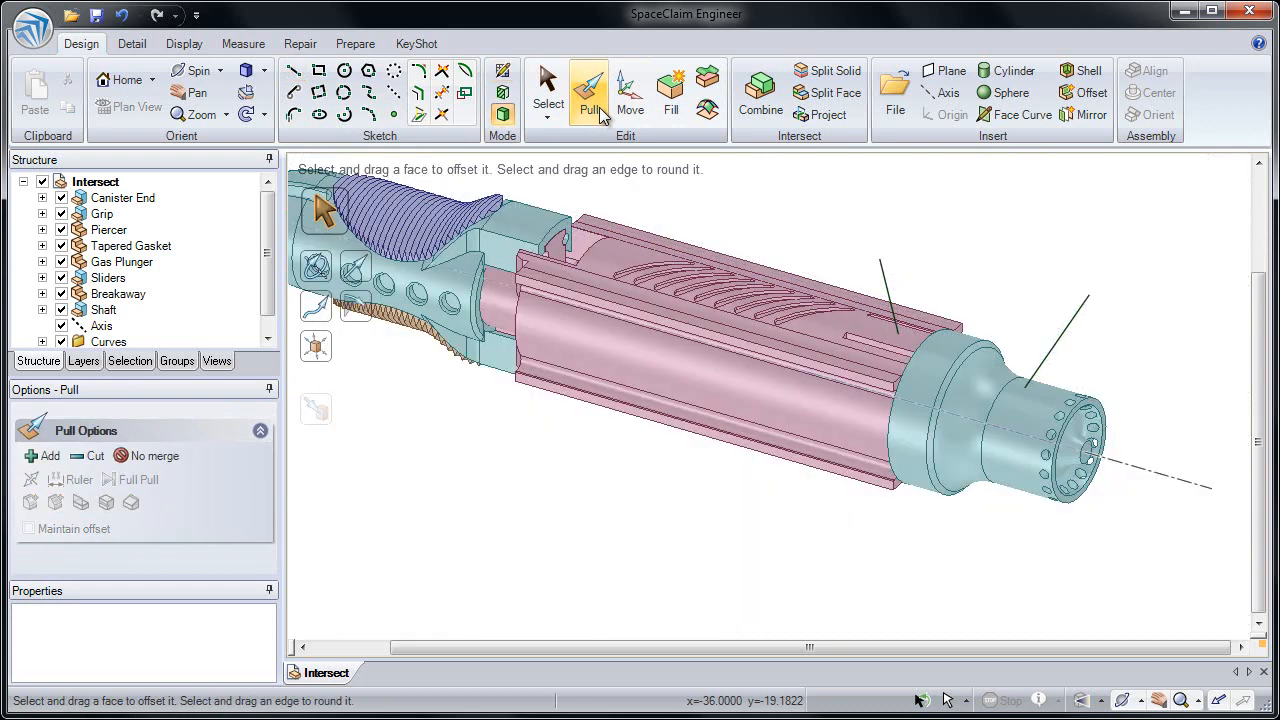
{"action": "left_click", "coordinate": [892, 294]}
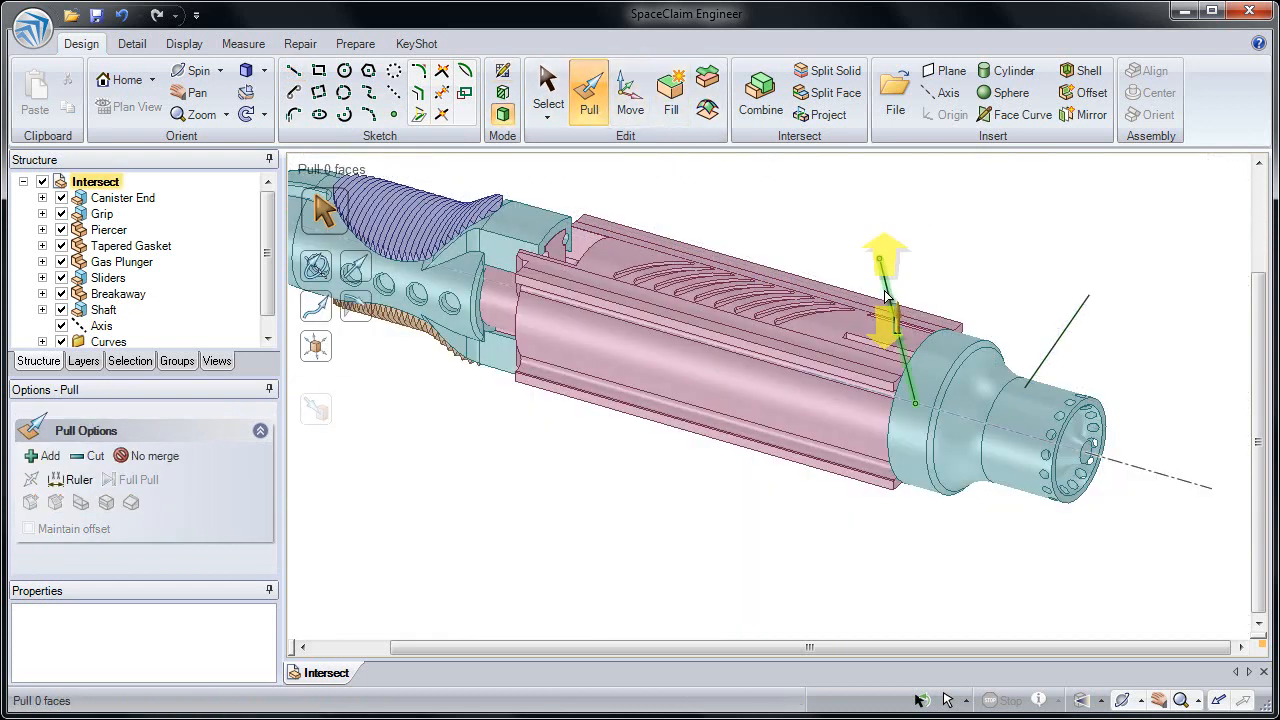
{"action": "double_click", "coordinate": [886, 294]}
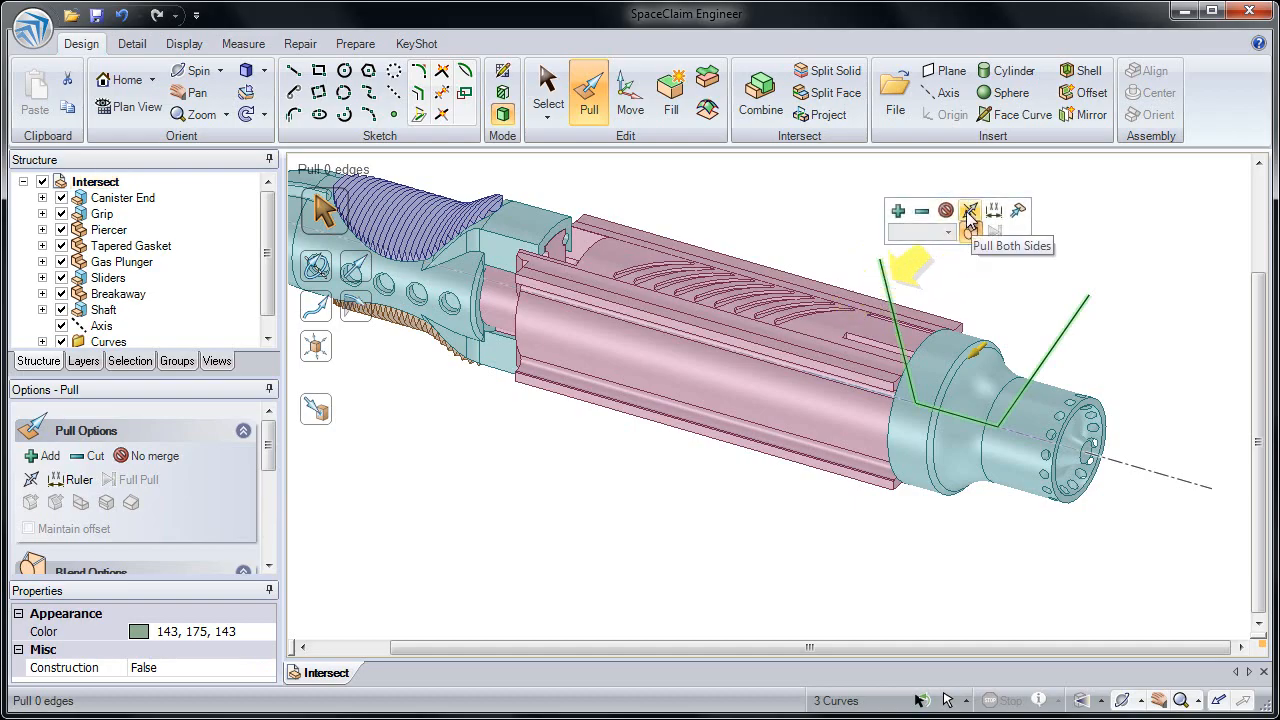
{"action": "left_click", "coordinate": [968, 213]}
{"action": "left_click_drag", "start_coordinate": [975, 308], "coordinate": [903, 372]}
{"action": "left_click", "coordinate": [798, 240]}
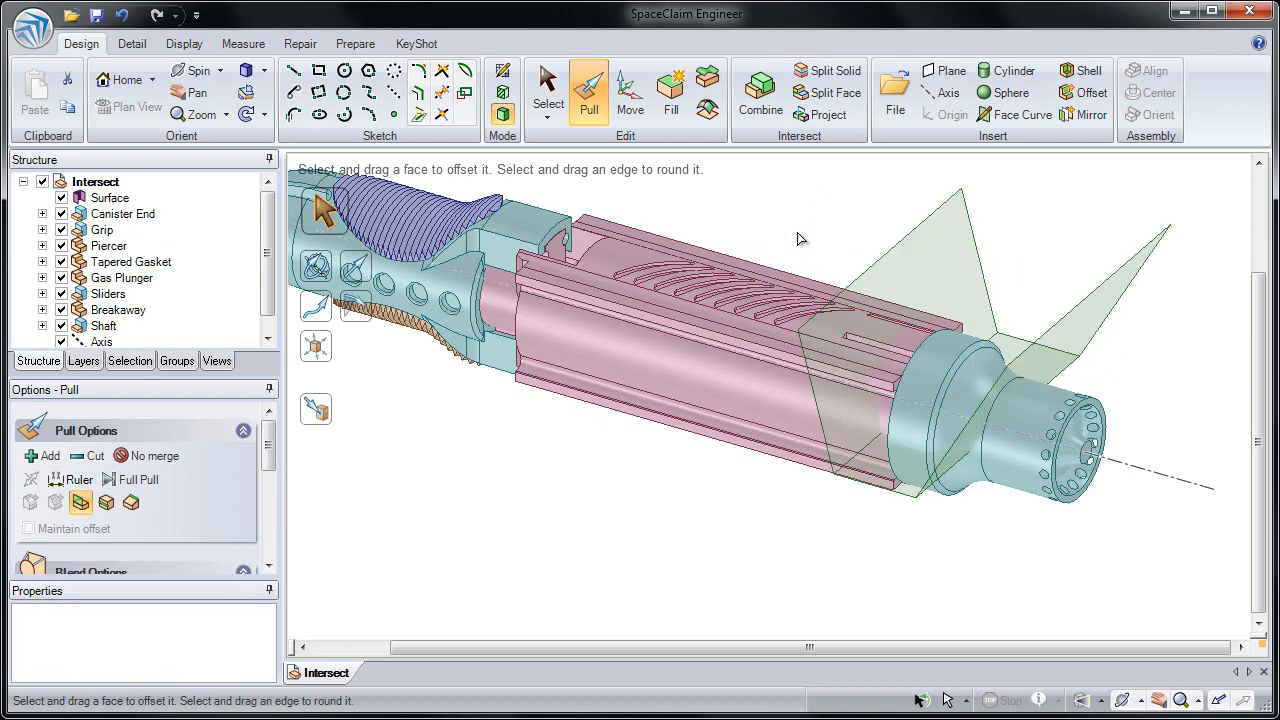
Examine the new surface body as a whole and its individual upright, base and slanted faces
{"action": "left_click", "coordinate": [126, 199]}
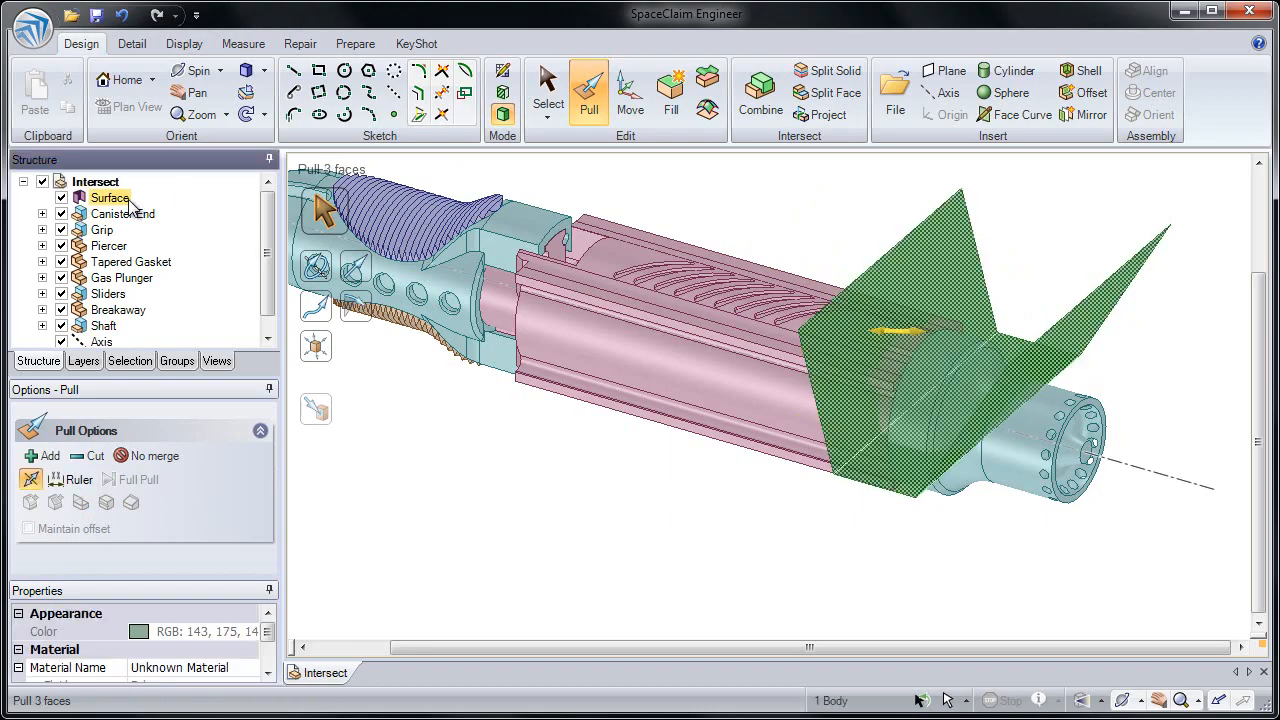
{"action": "left_click", "coordinate": [812, 182]}
{"action": "left_click", "coordinate": [905, 253]}
{"action": "left_click", "coordinate": [1018, 345]}
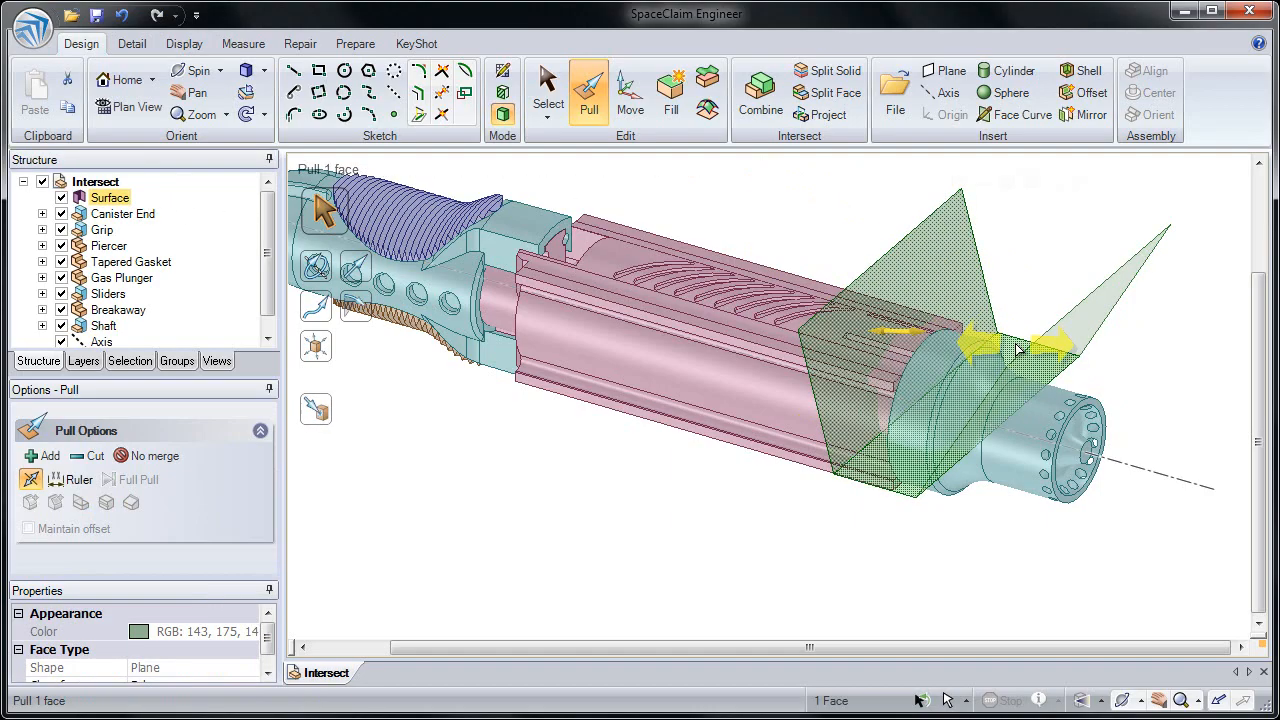
{"action": "left_click", "coordinate": [1018, 348]}
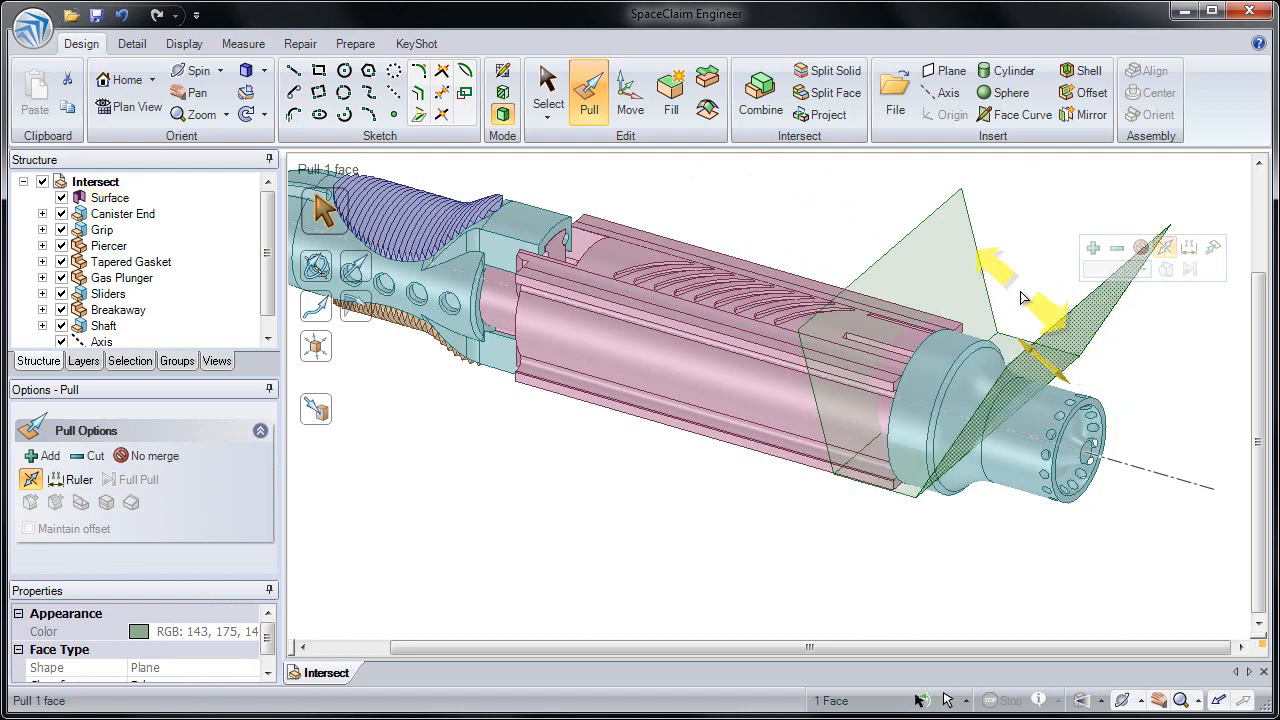
{"action": "left_click", "coordinate": [1018, 268]}
{"action": "left_click", "coordinate": [964, 286]}
{"action": "middle_click_drag", "start_coordinate": [962, 286], "coordinate": [885, 253], "text": "ctrl"}
{"action": "left_click", "coordinate": [822, 263]}
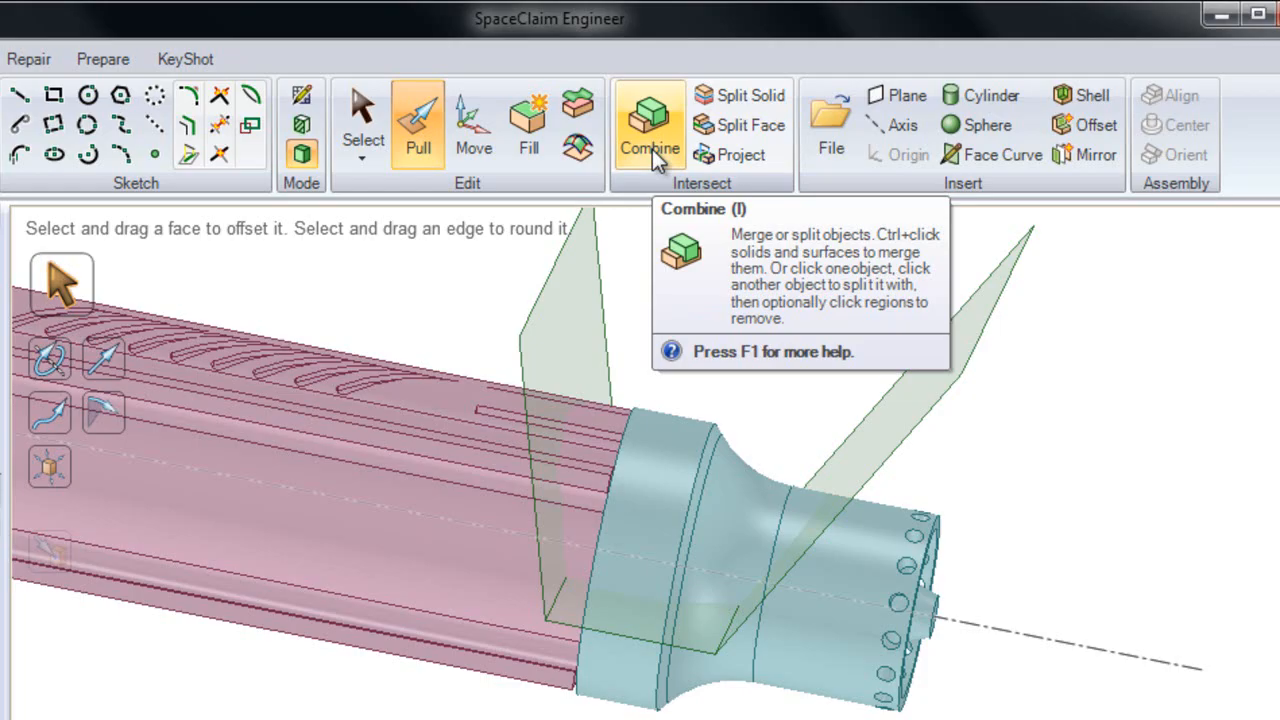
Start a Split Solid operation with the teal end piece as the target
{"action": "left_click", "coordinate": [723, 105]}
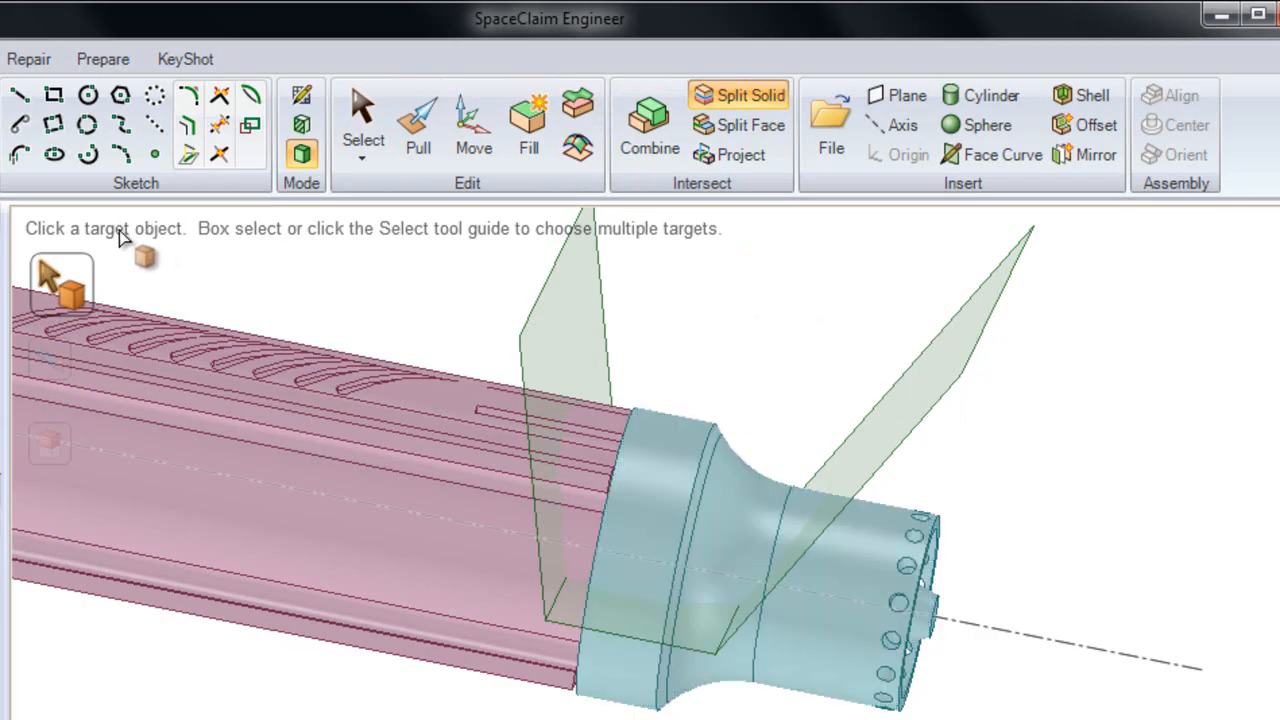
{"action": "left_click", "coordinate": [714, 458]}
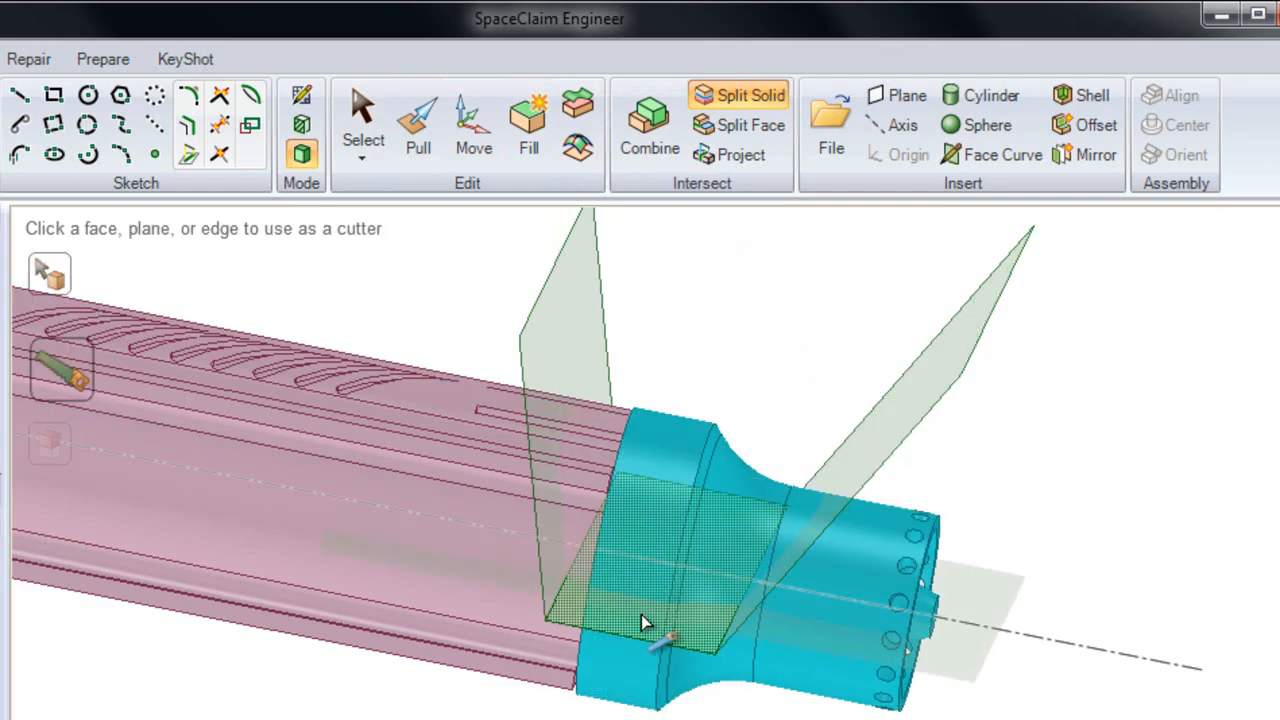
Split the teal end piece with the surface's slanted face and with its base face as an additional cutter
{"action": "left_click", "coordinate": [877, 442]}
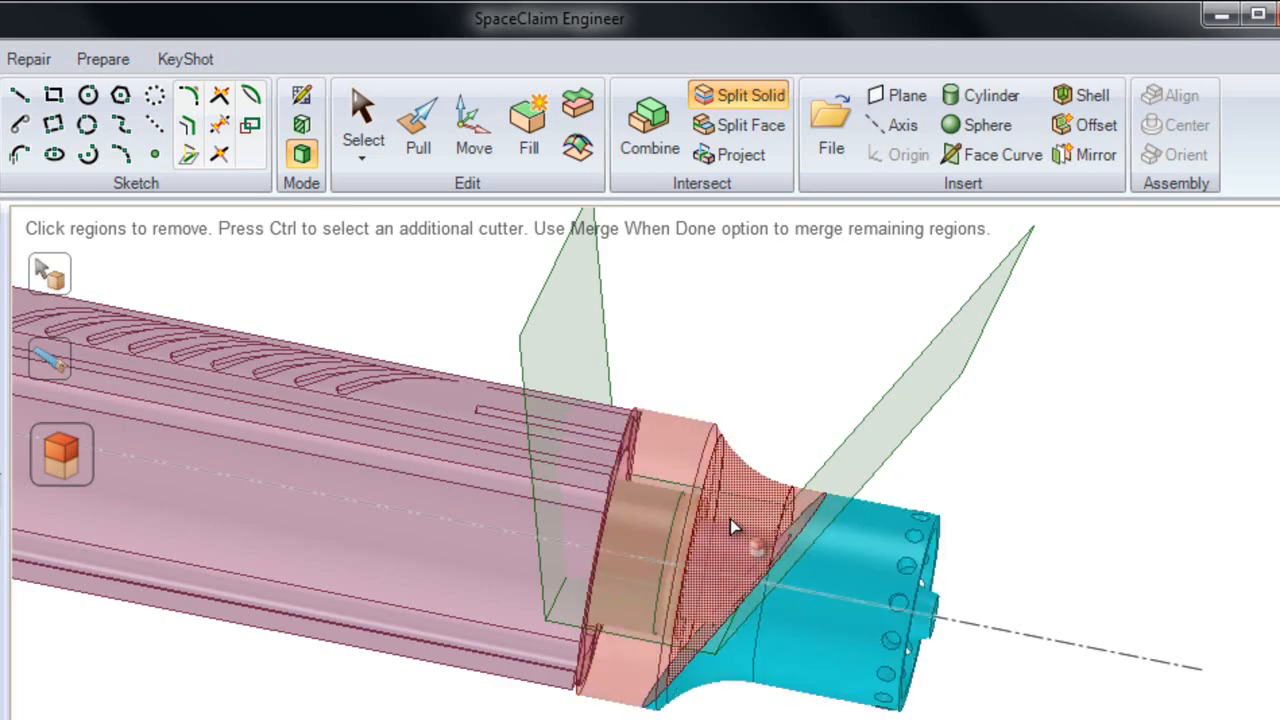
{"action": "mouse_move", "coordinate": [655, 543]}
{"action": "middle_mouse_down"}
{"action": "mouse_move", "coordinate": [641, 553]}
{"action": "mouse_move", "coordinate": [646, 543]}
{"action": "middle_mouse_up"}
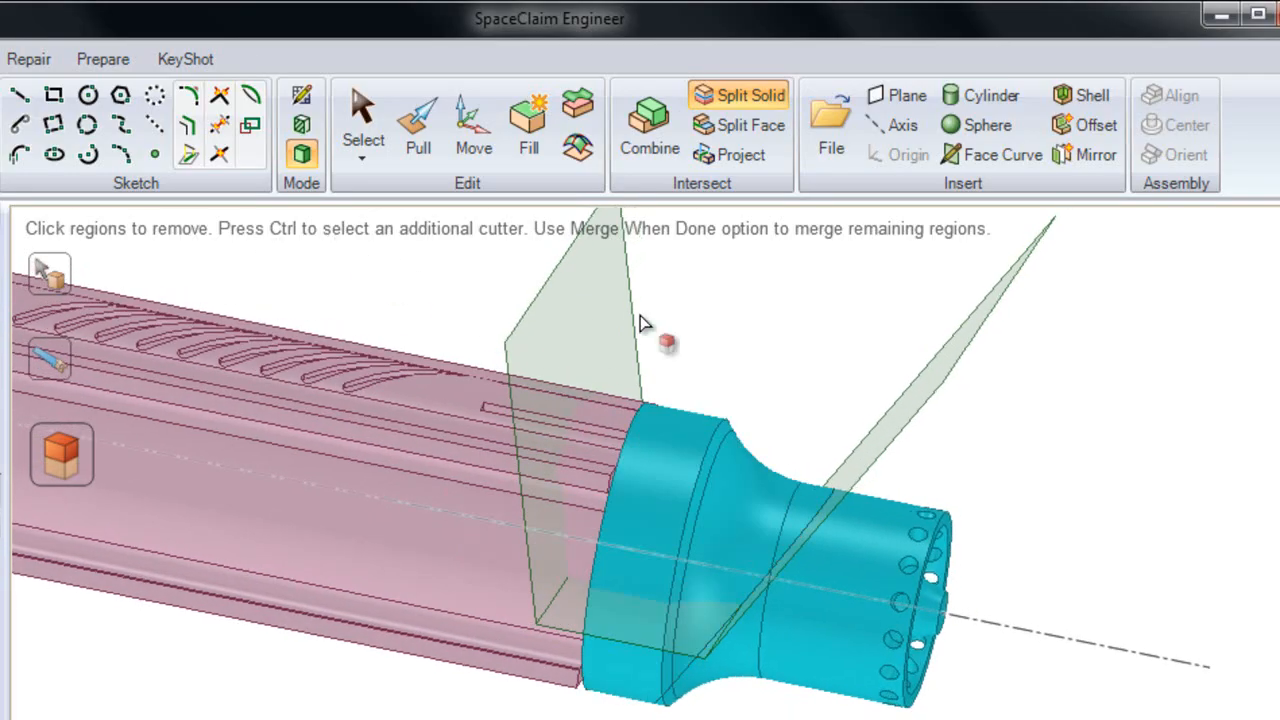
{"action": "key", "text": "ctrl"}
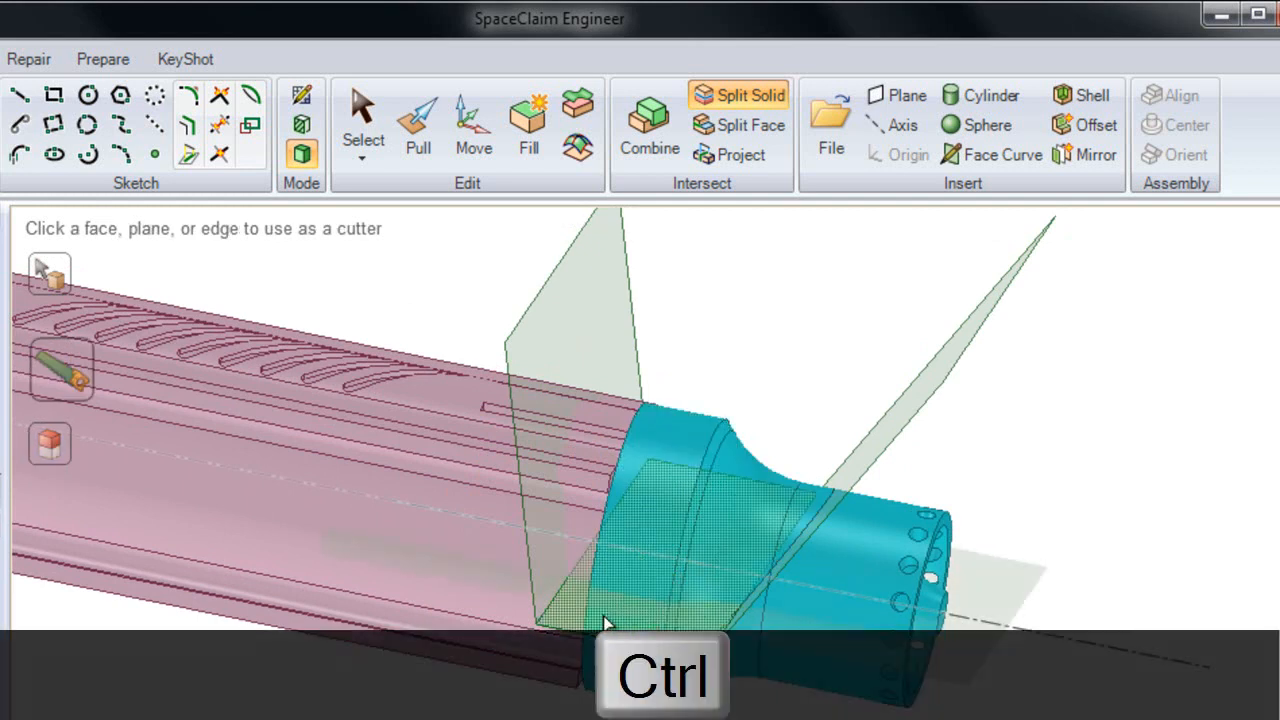
{"action": "left_click", "coordinate": [608, 623]}
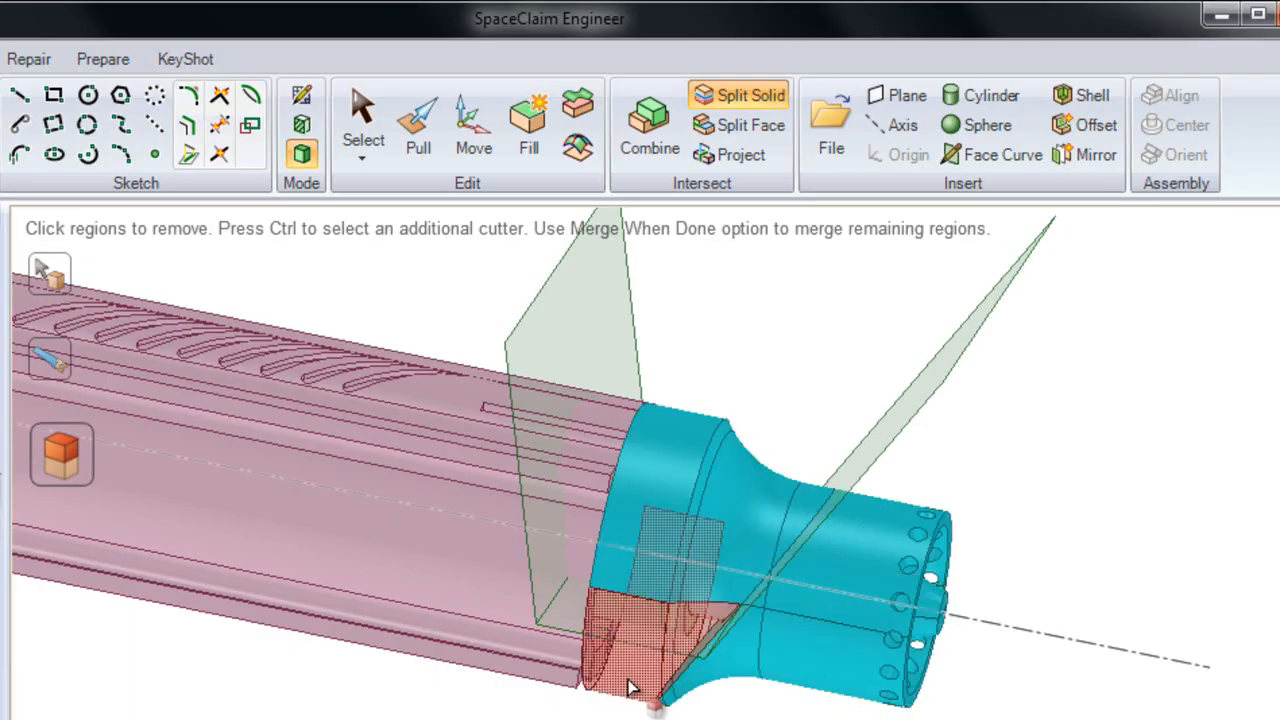
{"action": "left_click", "coordinate": [623, 675]}
{"action": "left_click", "coordinate": [633, 570]}
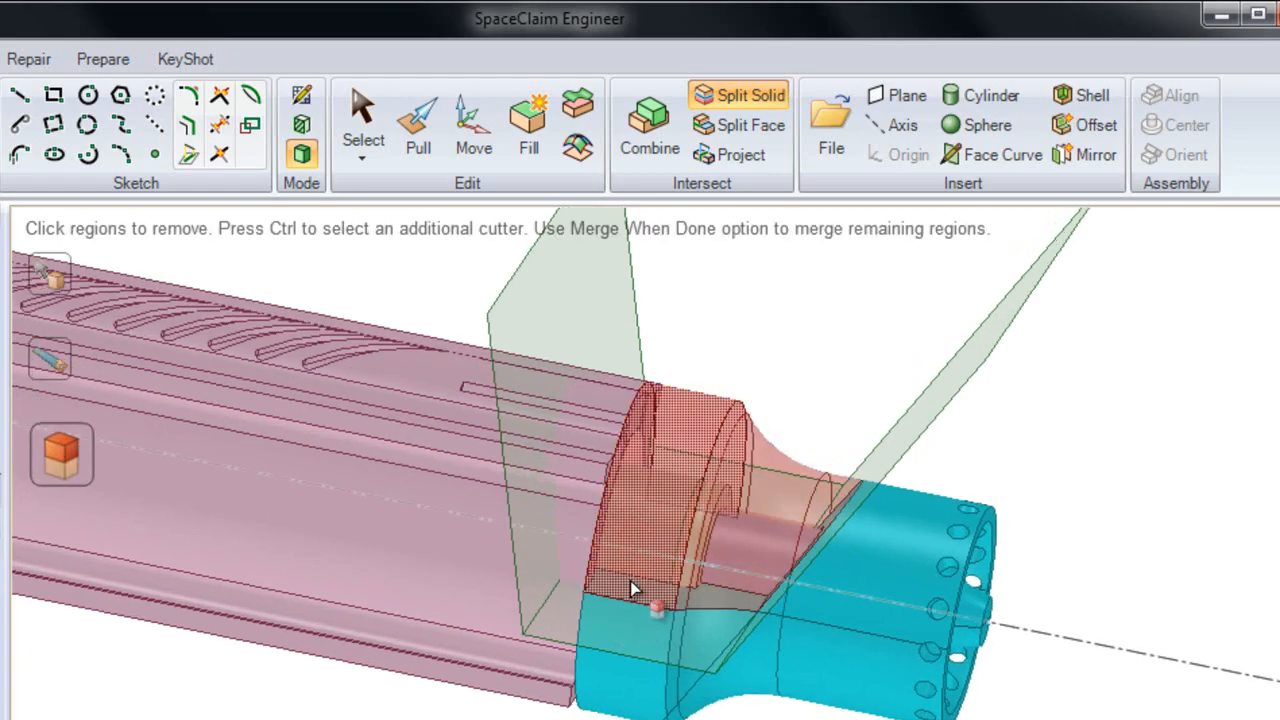
{"action": "left_click", "coordinate": [590, 468]}
Add the surface's upright face as another cutter and remove the upper region of the teal end piece
{"action": "key", "text": "ctrl"}
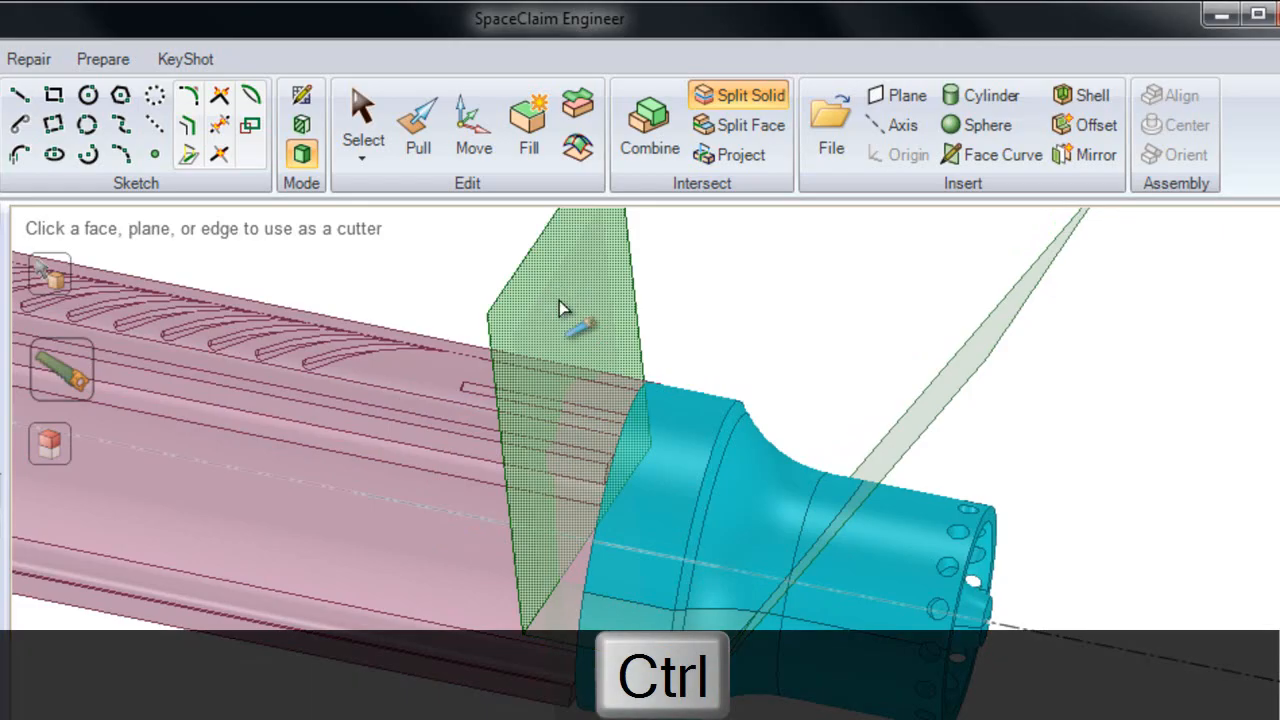
{"action": "left_click", "coordinate": [564, 307]}
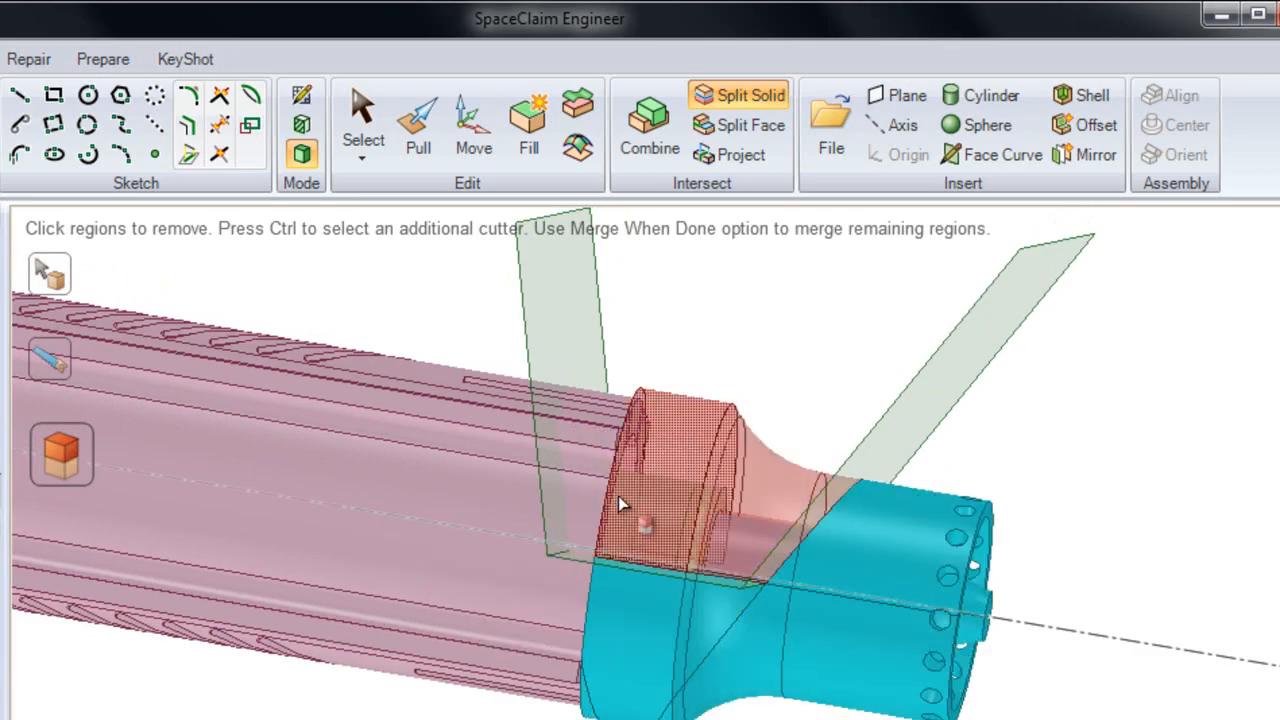
{"action": "left_click", "coordinate": [656, 457]}
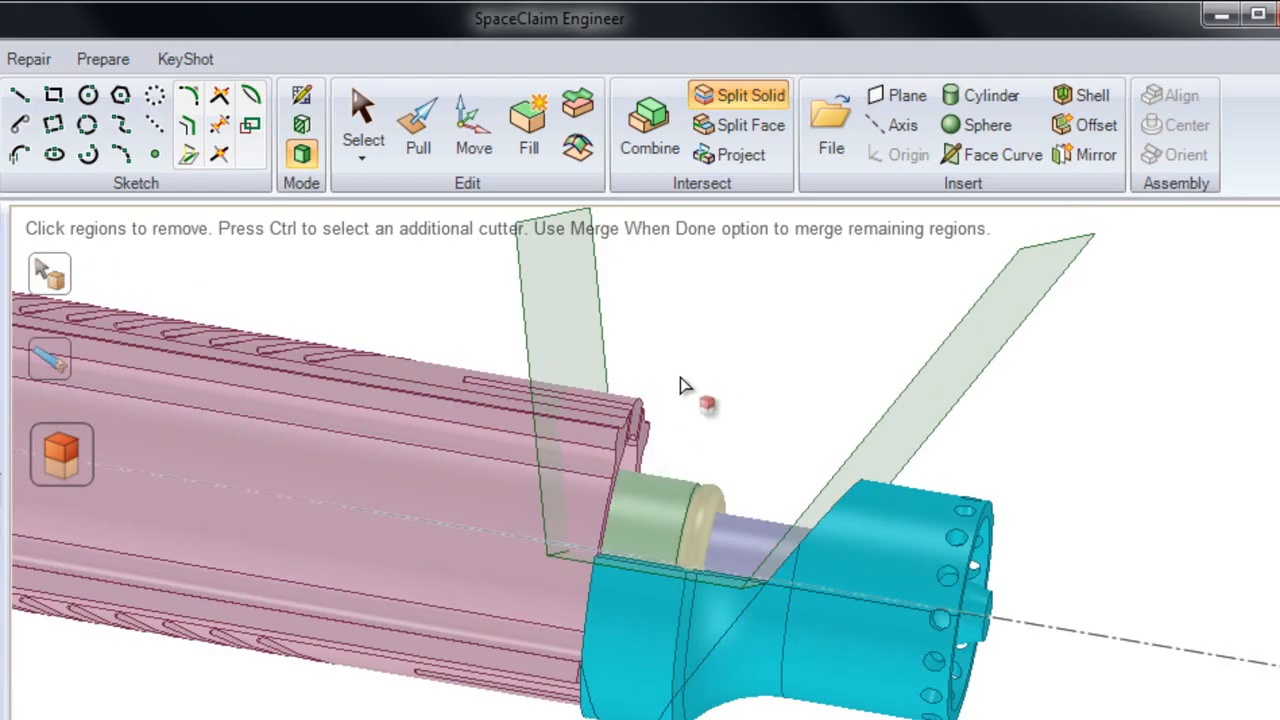
Undo the region removal and the splits made in the teal end piece
{"action": "key", "text": "ctrl+z"}
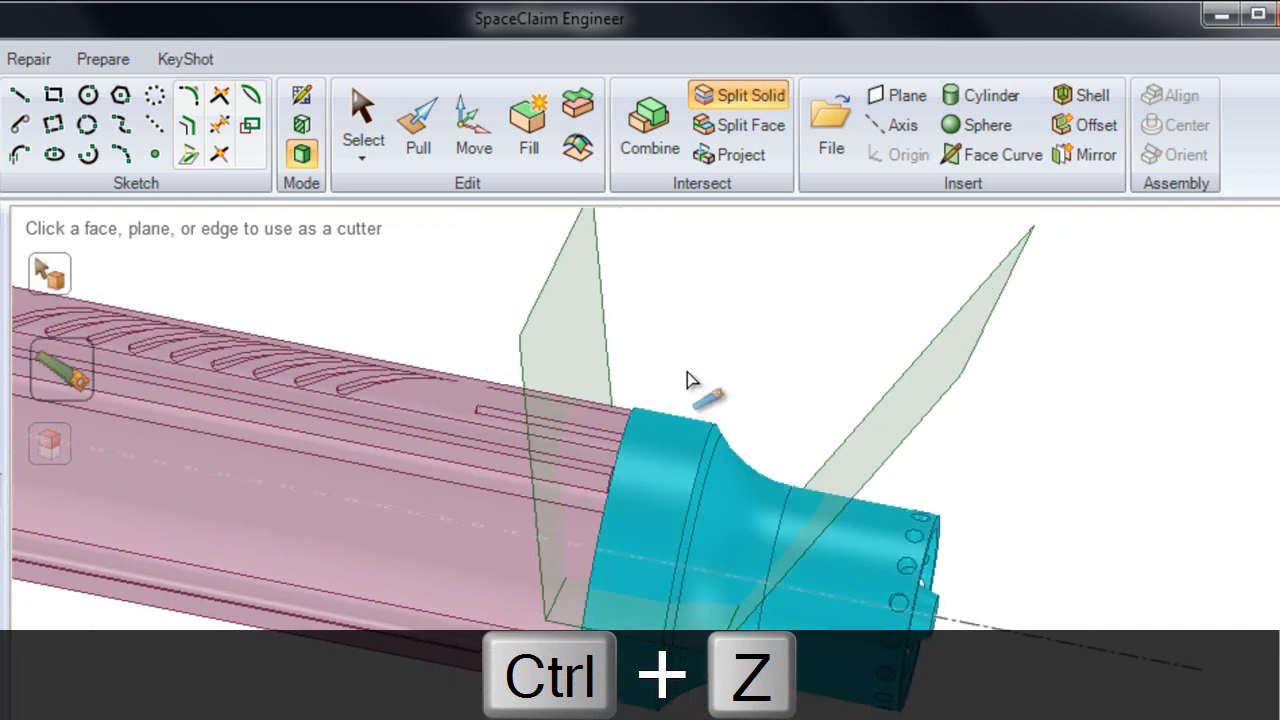
Undo the last split, and use Combine to split the teal end piece with the whole three-faced surface, with Keep cutter enabled
{"action": "key", "text": "ctrl+z"}
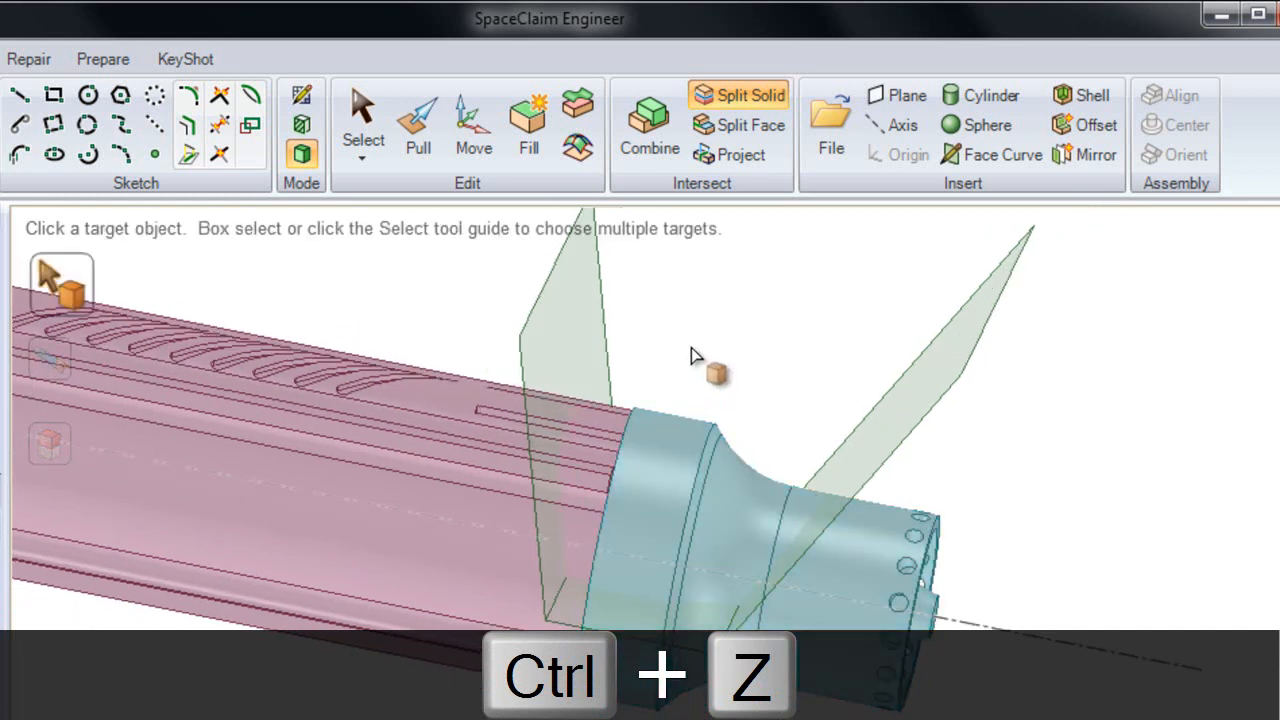
{"action": "left_click", "coordinate": [652, 146]}
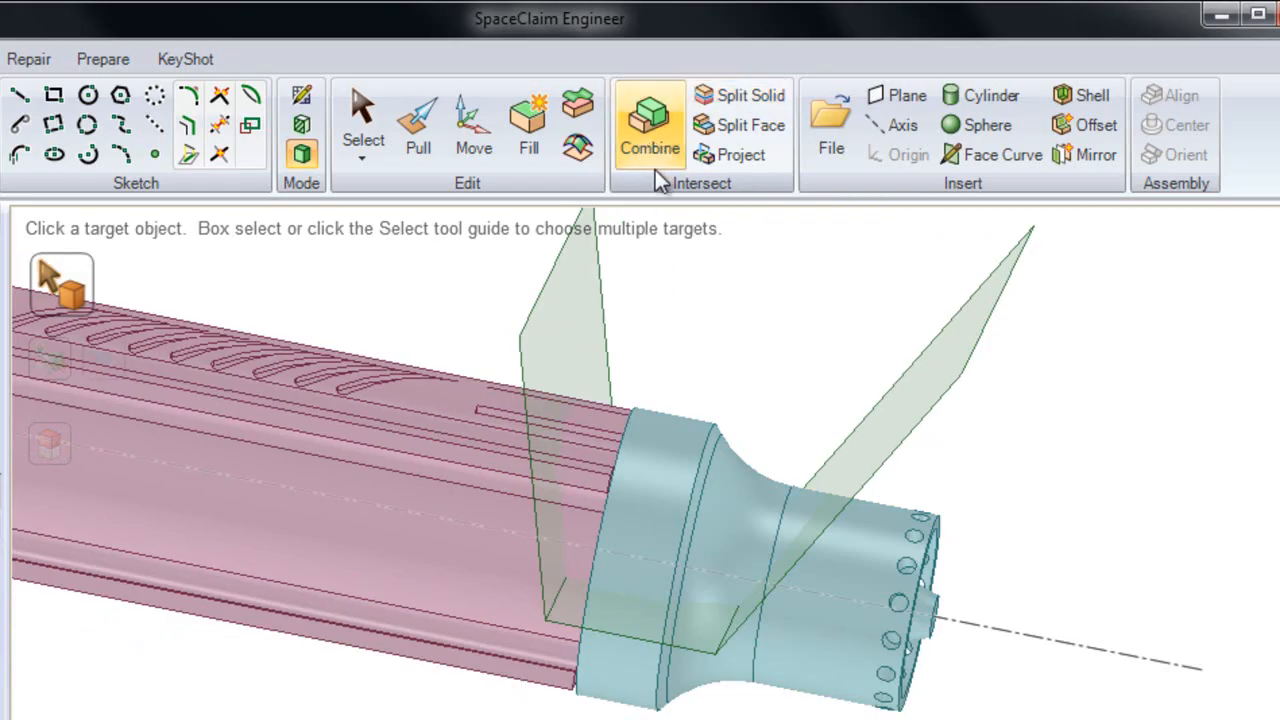
{"action": "left_click", "coordinate": [677, 464]}
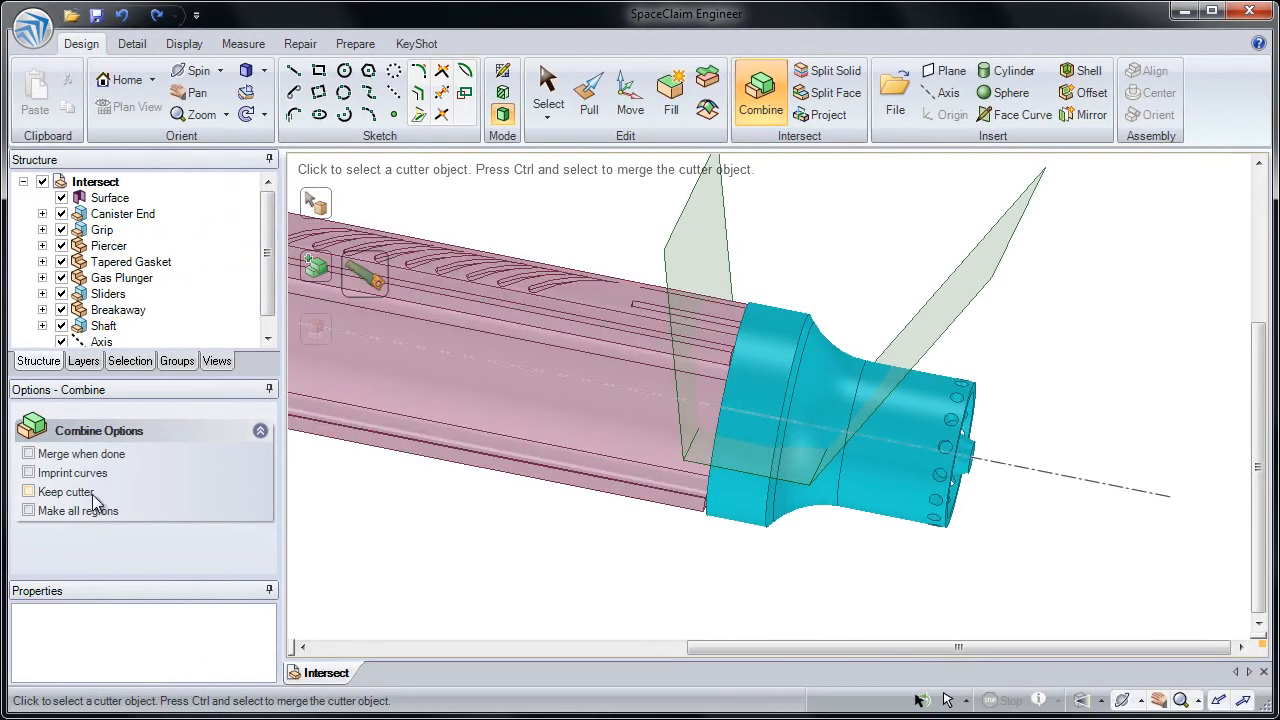
{"action": "left_click", "coordinate": [88, 497]}
{"action": "left_click", "coordinate": [701, 244]}
Remove the end piece's upper region enclosed by the three-faced surface and end the Combine operation on that target
{"action": "middle_click_drag", "start_coordinate": [700, 239], "coordinate": [700, 226]}
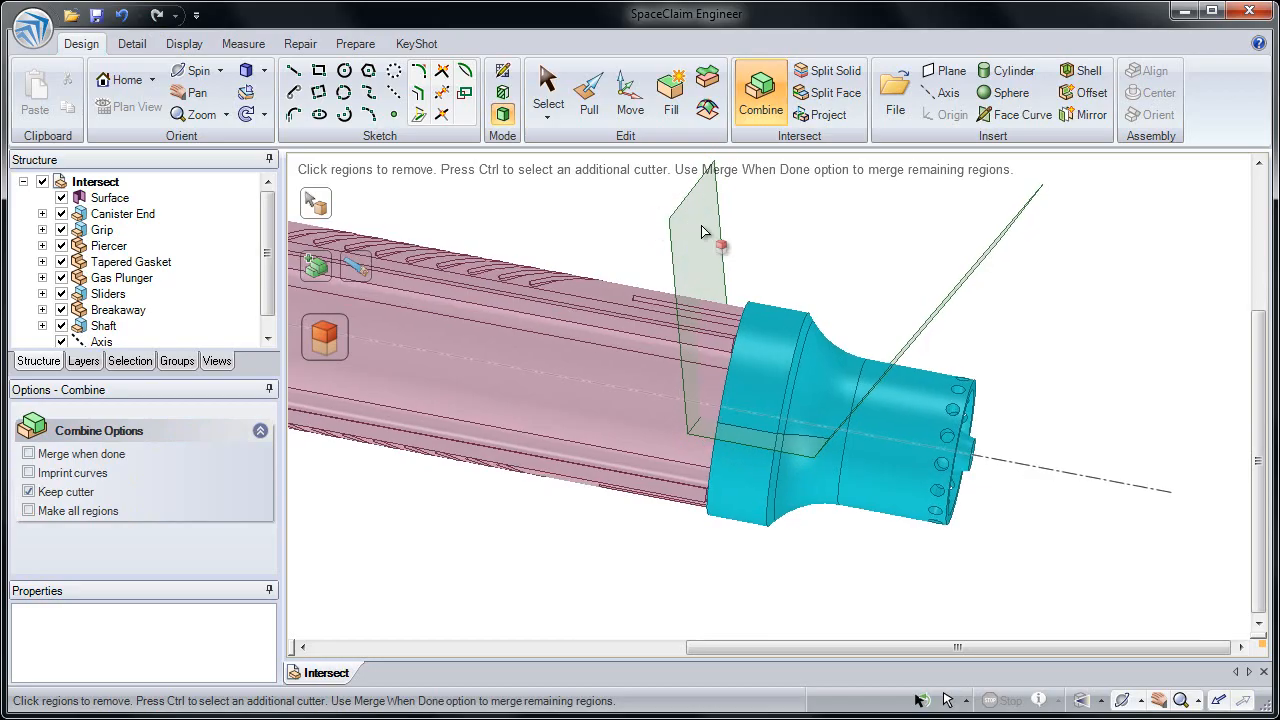
{"action": "left_click", "coordinate": [750, 367]}
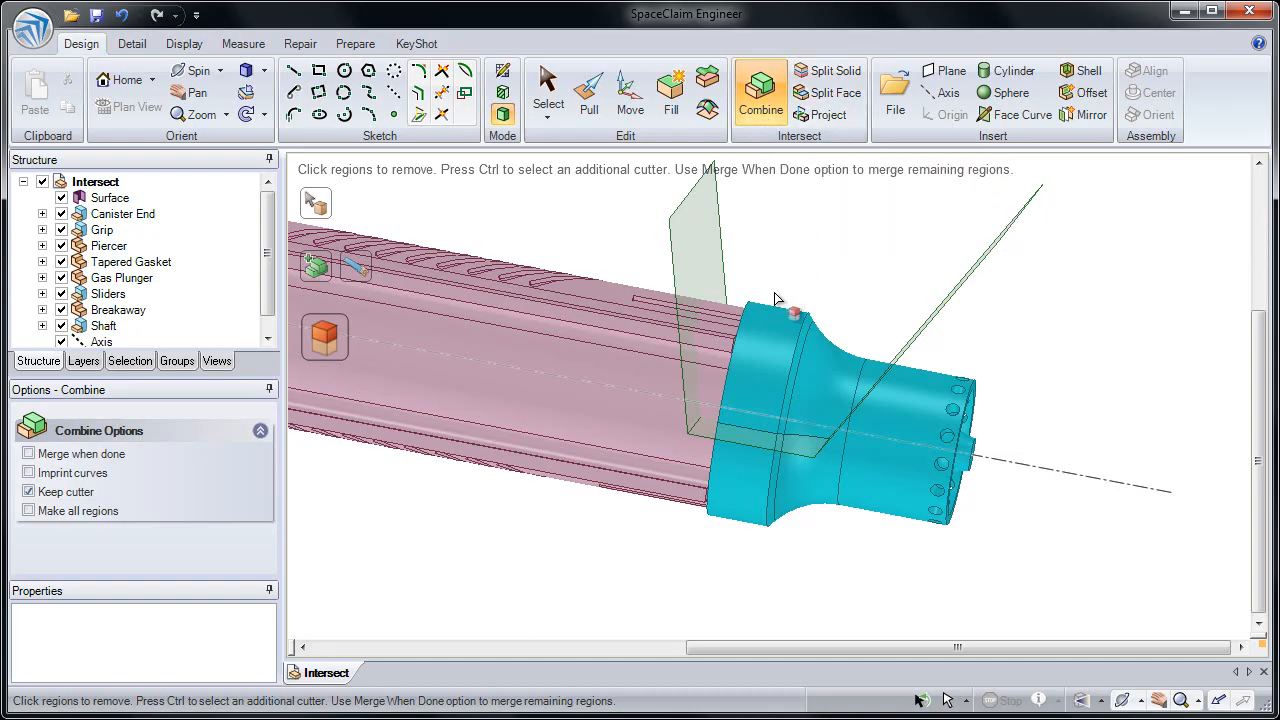
{"action": "left_click", "coordinate": [761, 359]}
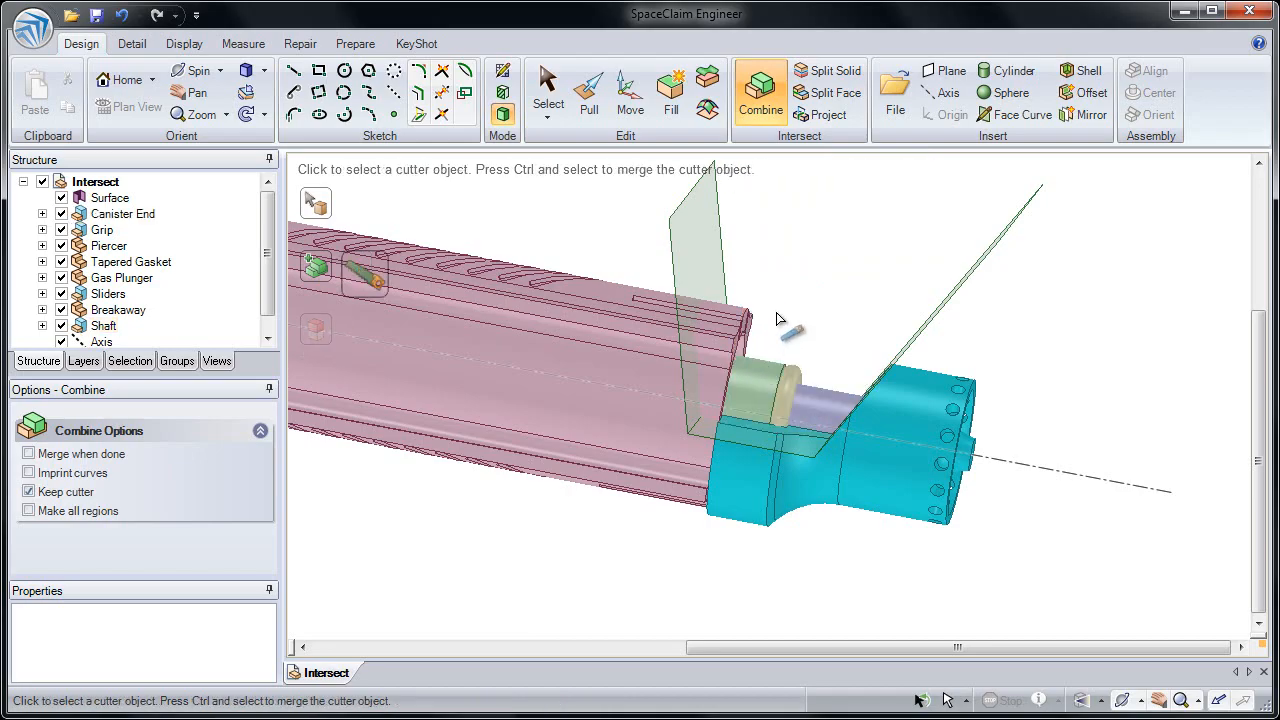
{"action": "left_click", "coordinate": [781, 319]}
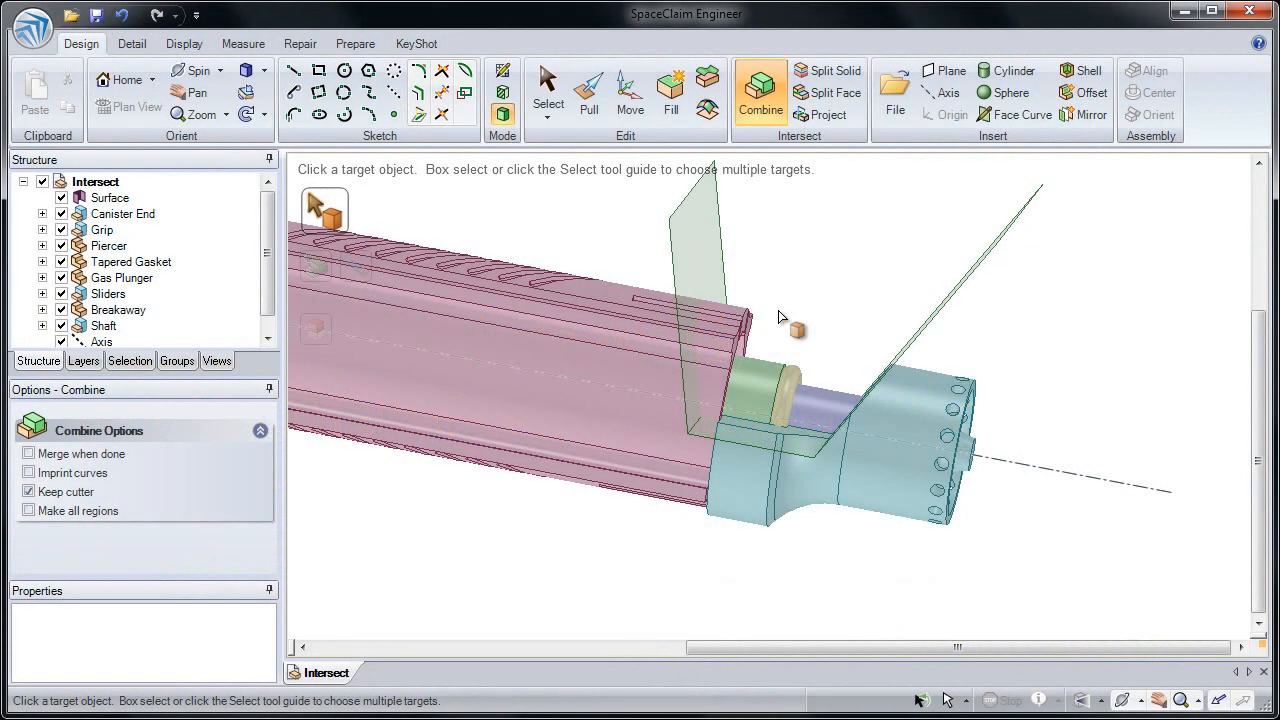
Delete the Surface object from the model structure
{"action": "left_click", "coordinate": [548, 94]}
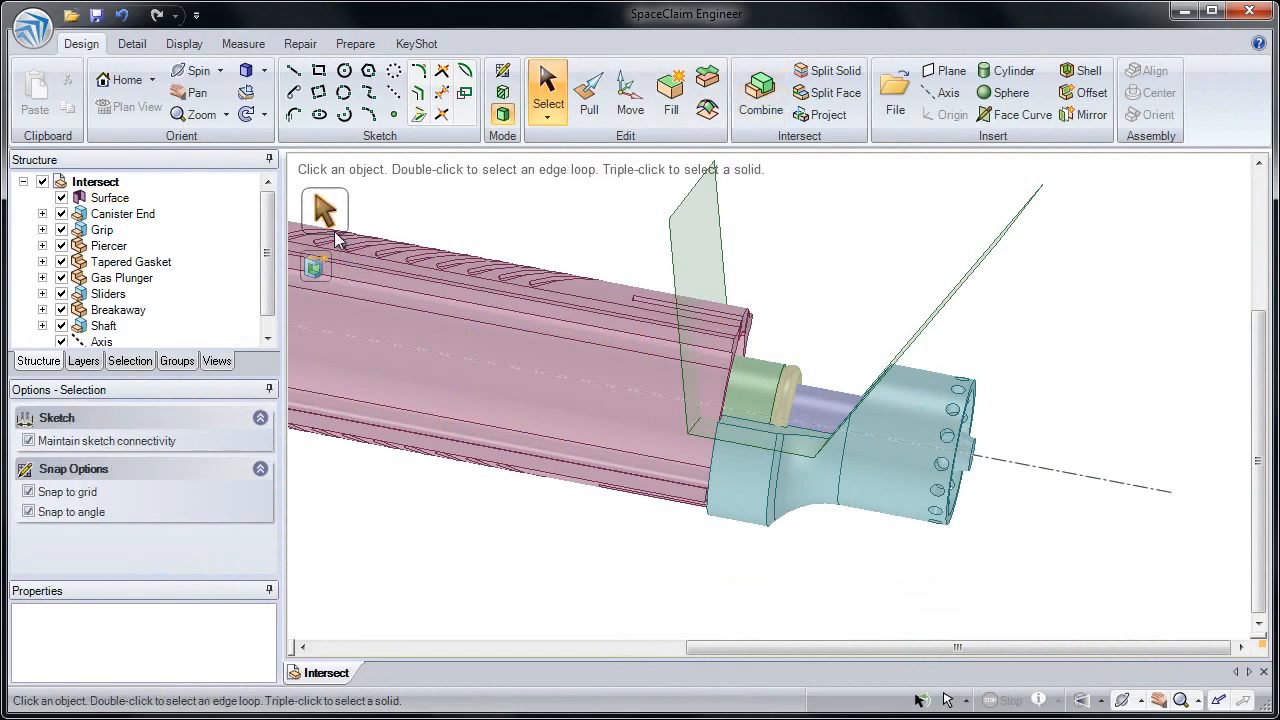
{"action": "left_click", "coordinate": [125, 199]}
{"action": "key", "text": "Delete"}
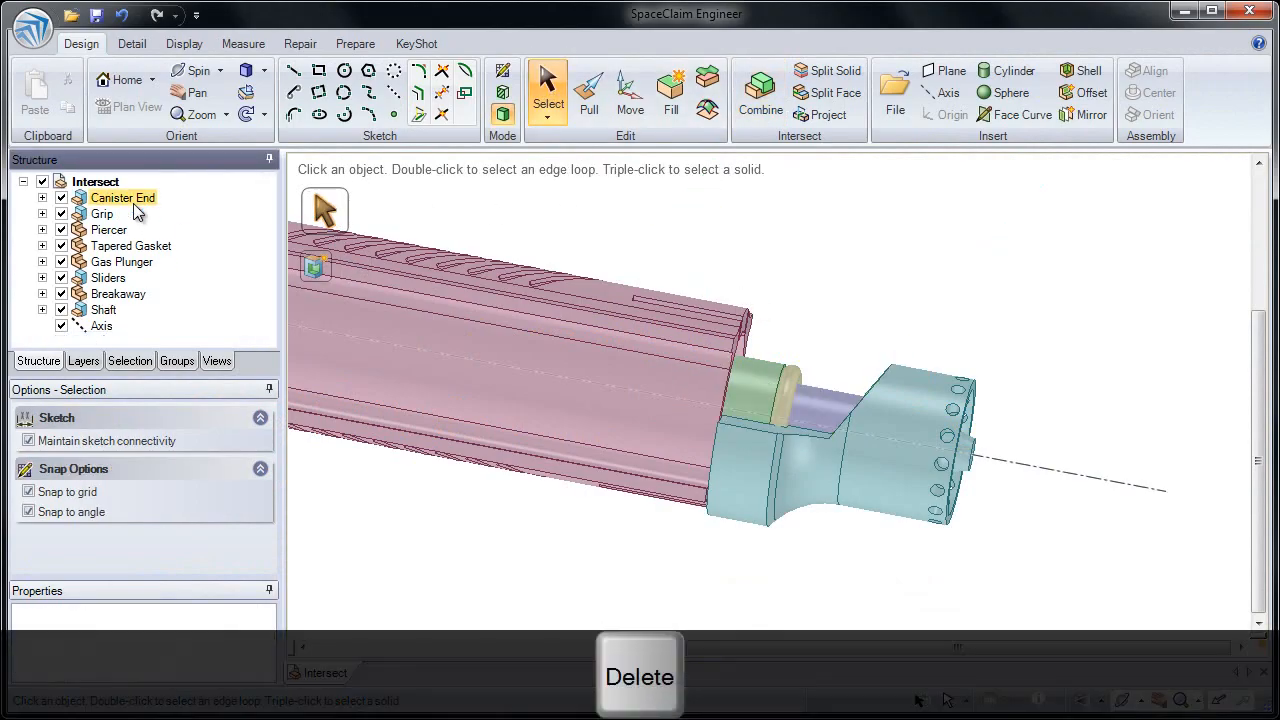
Insert a plane through the device's central axis
{"action": "scroll", "coordinate": [569, 395], "scroll_direction": "down", "scroll_amount": 6}
{"action": "middle_click_drag", "start_coordinate": [572, 275], "coordinate": [753, 286]}
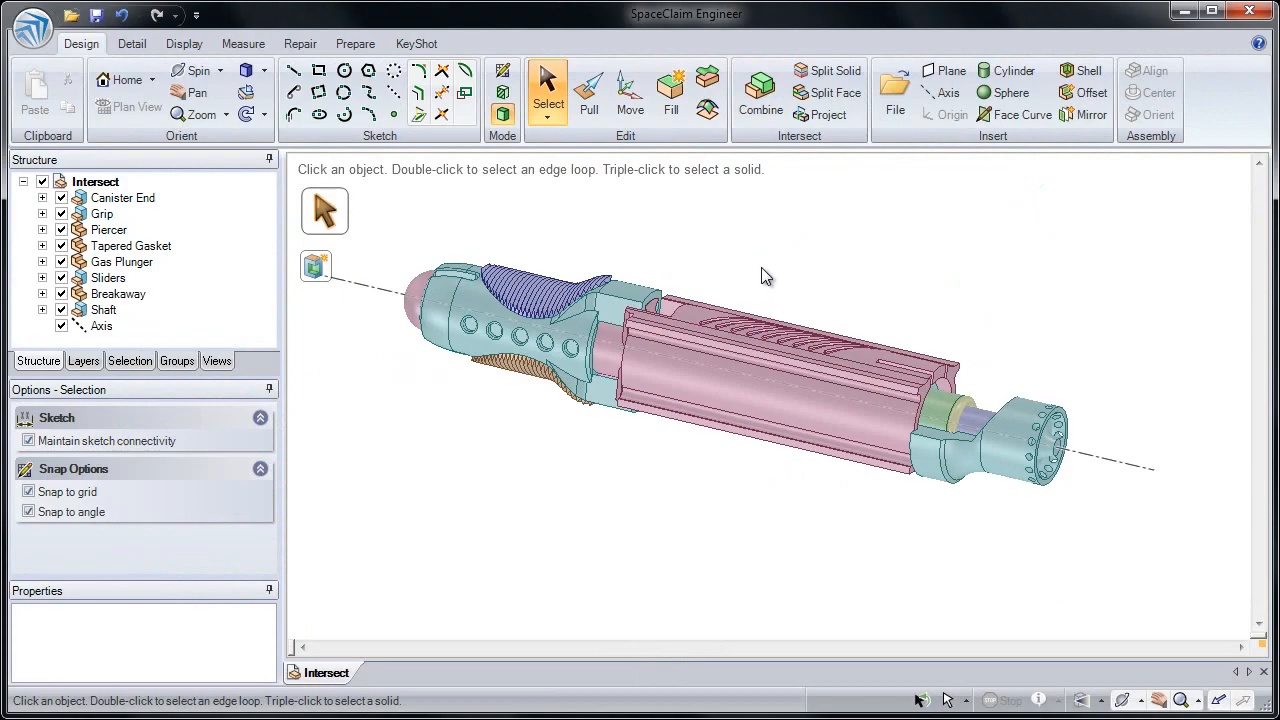
{"action": "left_click", "coordinate": [1091, 453]}
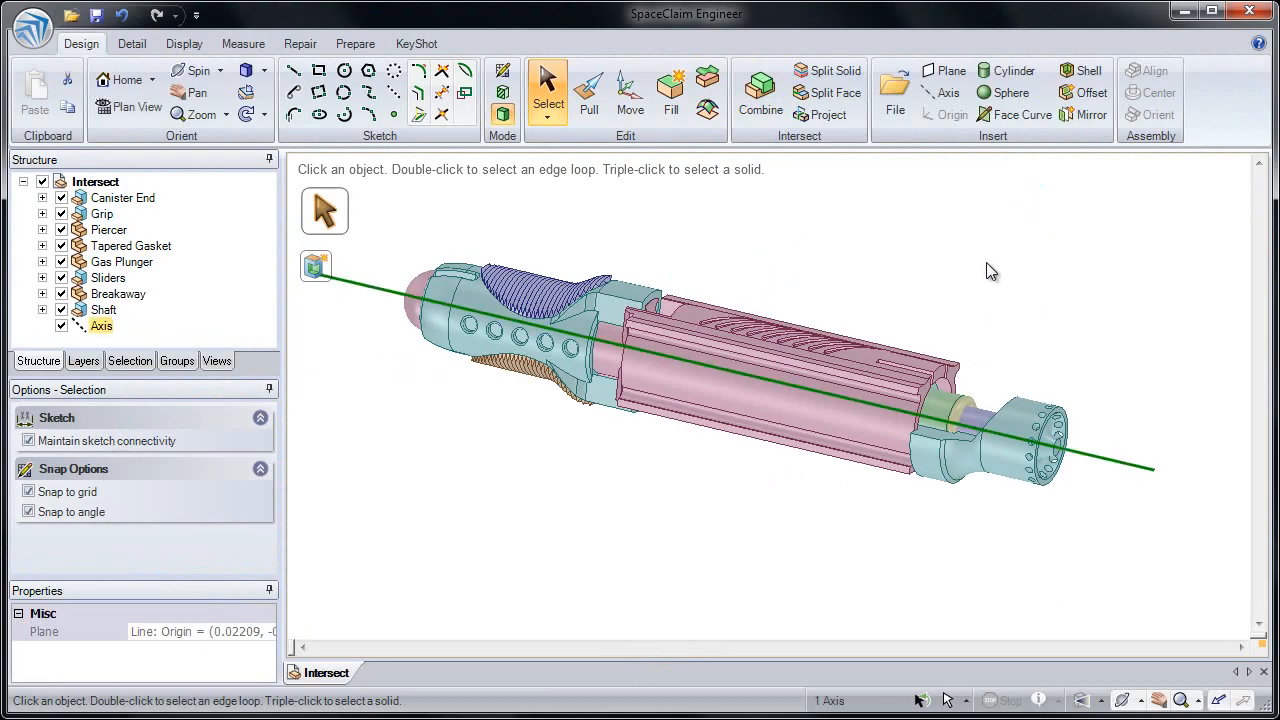
{"action": "left_click", "coordinate": [950, 71]}
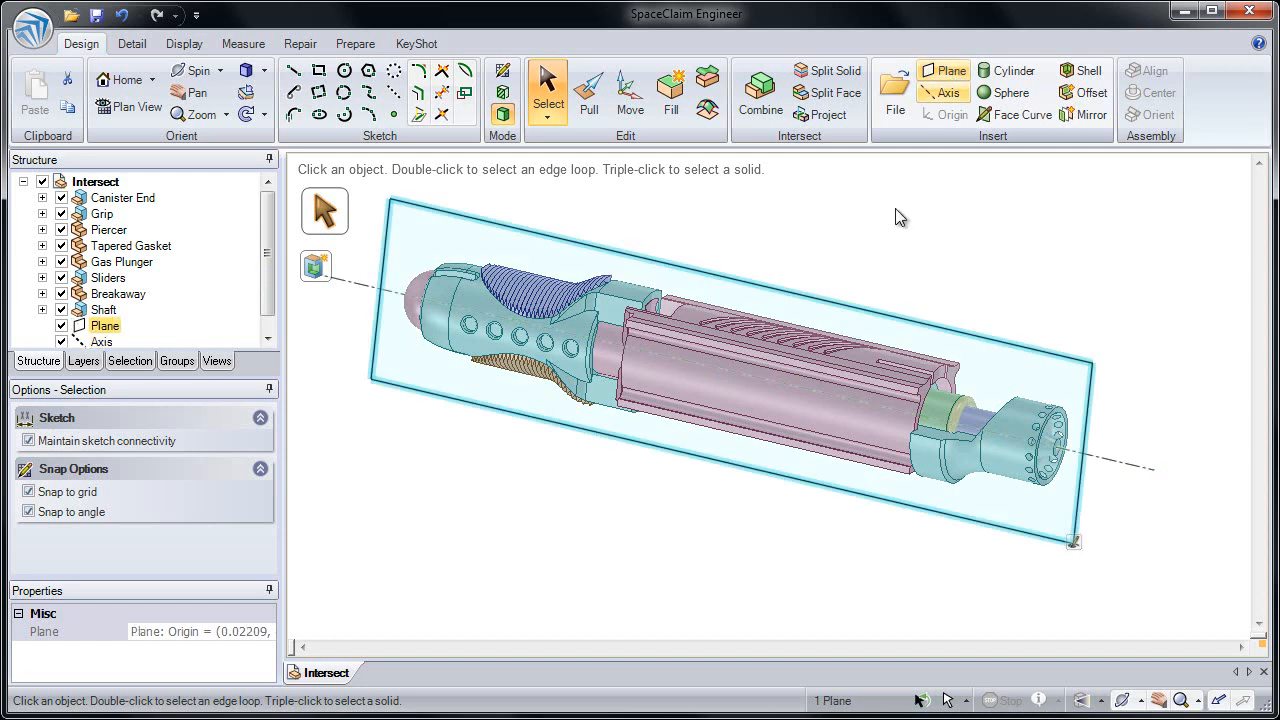
{"action": "left_click", "coordinate": [880, 218]}
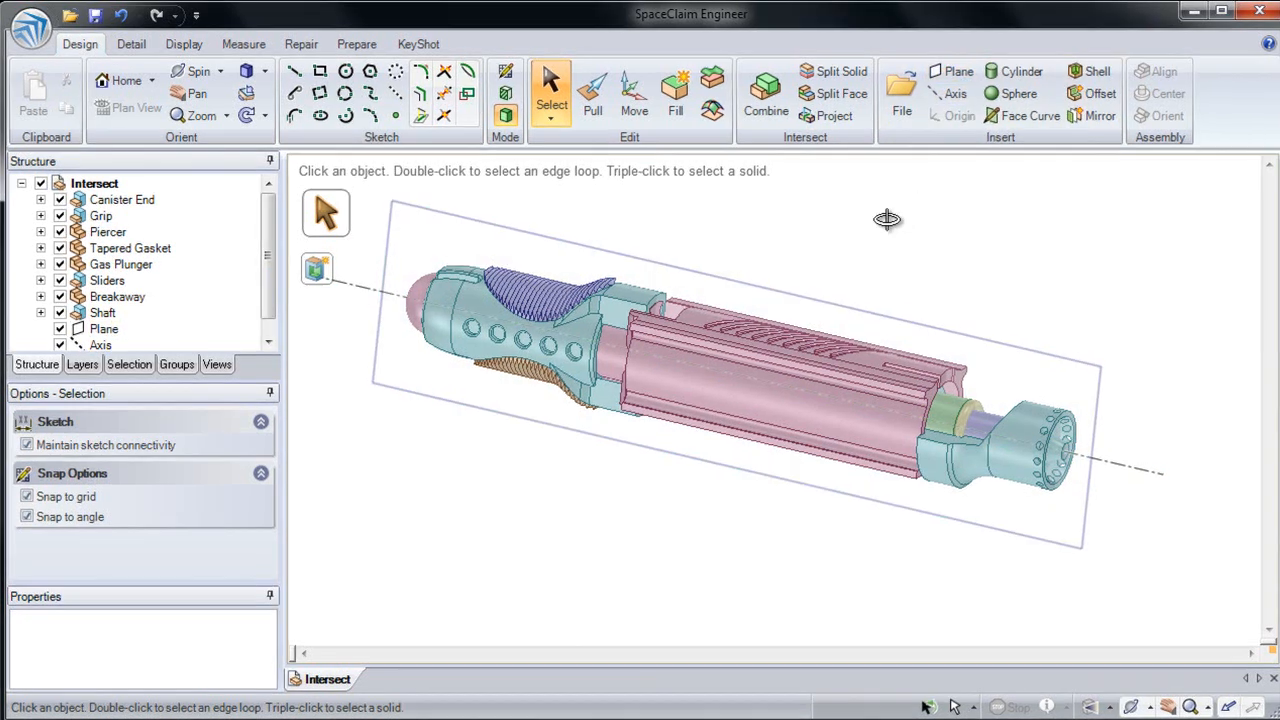
{"action": "middle_click_drag", "start_coordinate": [887, 219], "coordinate": [859, 220]}
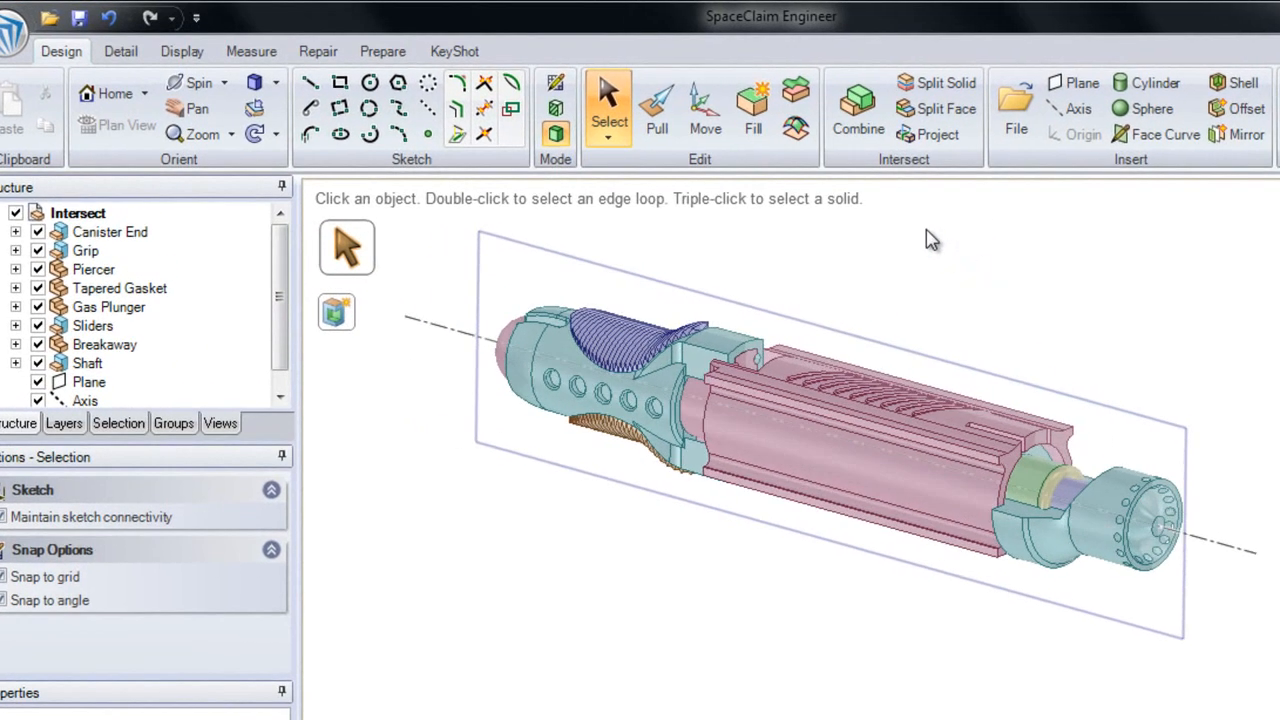
Use Combine to split all the device's solids at once with the plane through its axis
{"action": "left_click", "coordinate": [857, 115]}
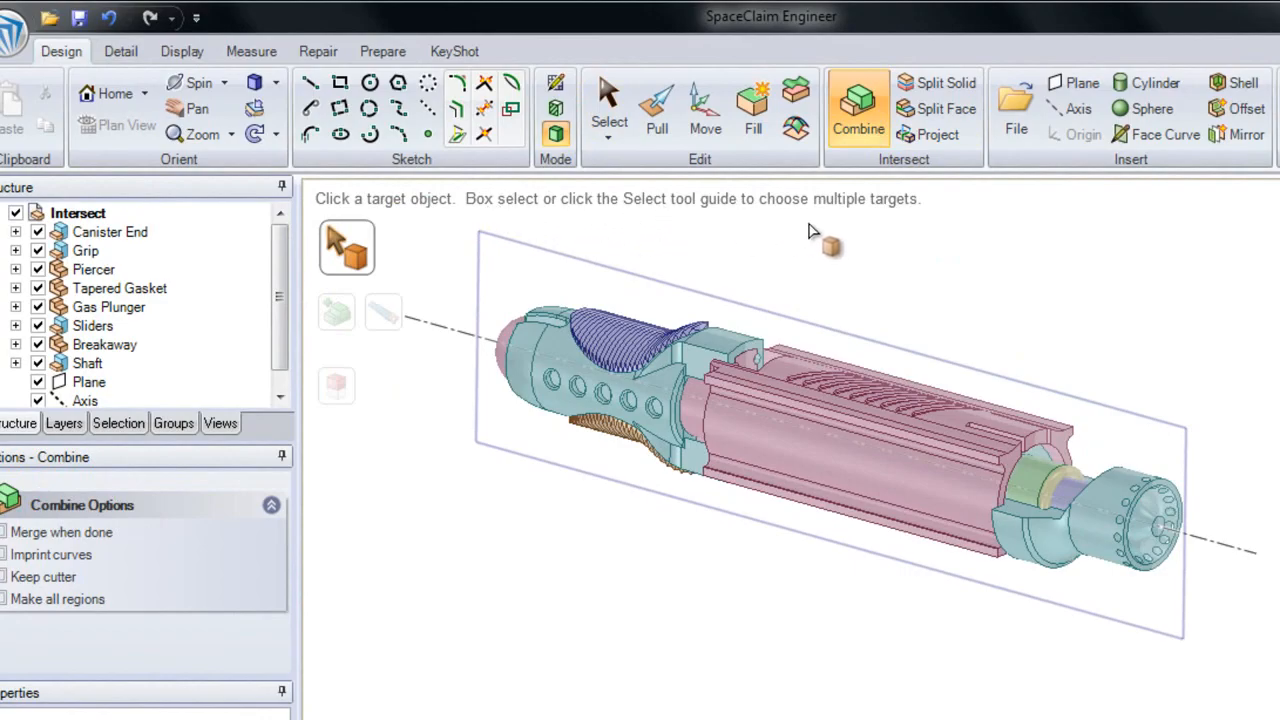
{"action": "left_click_drag", "start_coordinate": [433, 219], "coordinate": [1279, 704]}
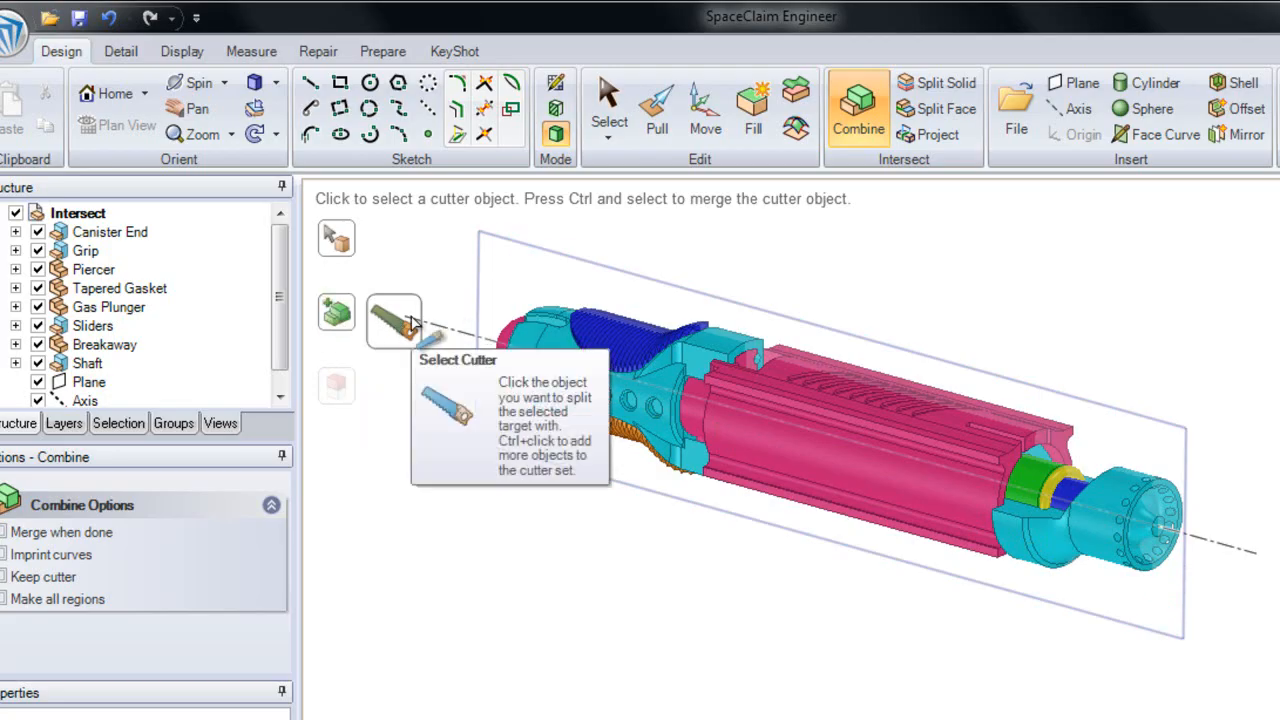
{"action": "left_click", "coordinate": [519, 247]}
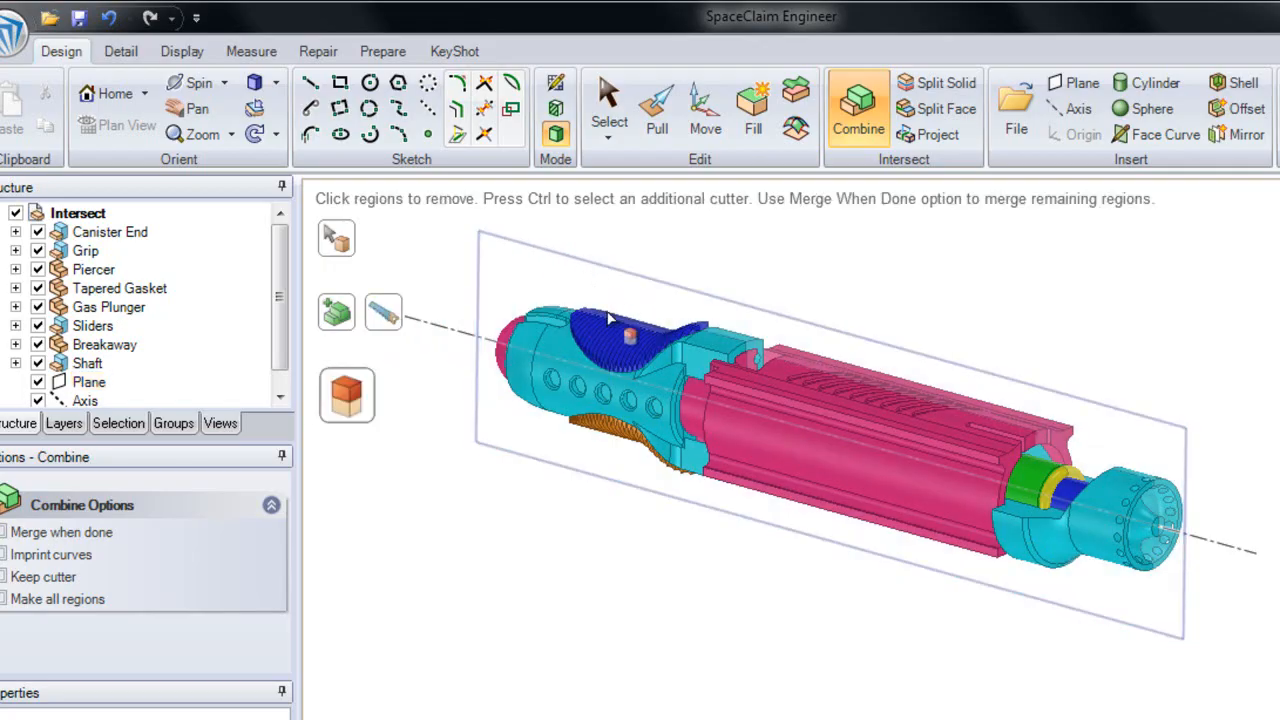
Remove the near halves of the grip and the pink shaft housing in front of the cutting plane
{"action": "middle_click_drag", "start_coordinate": [757, 418], "coordinate": [732, 476]}
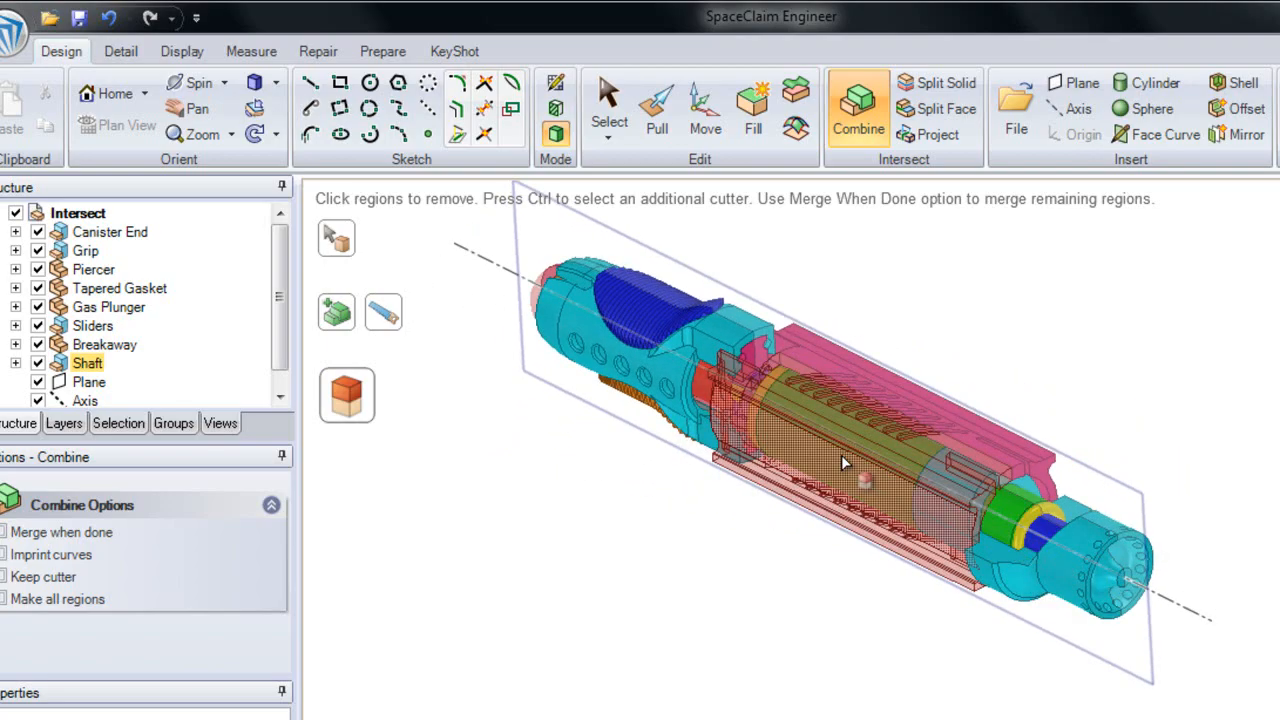
{"action": "left_click", "coordinate": [665, 375]}
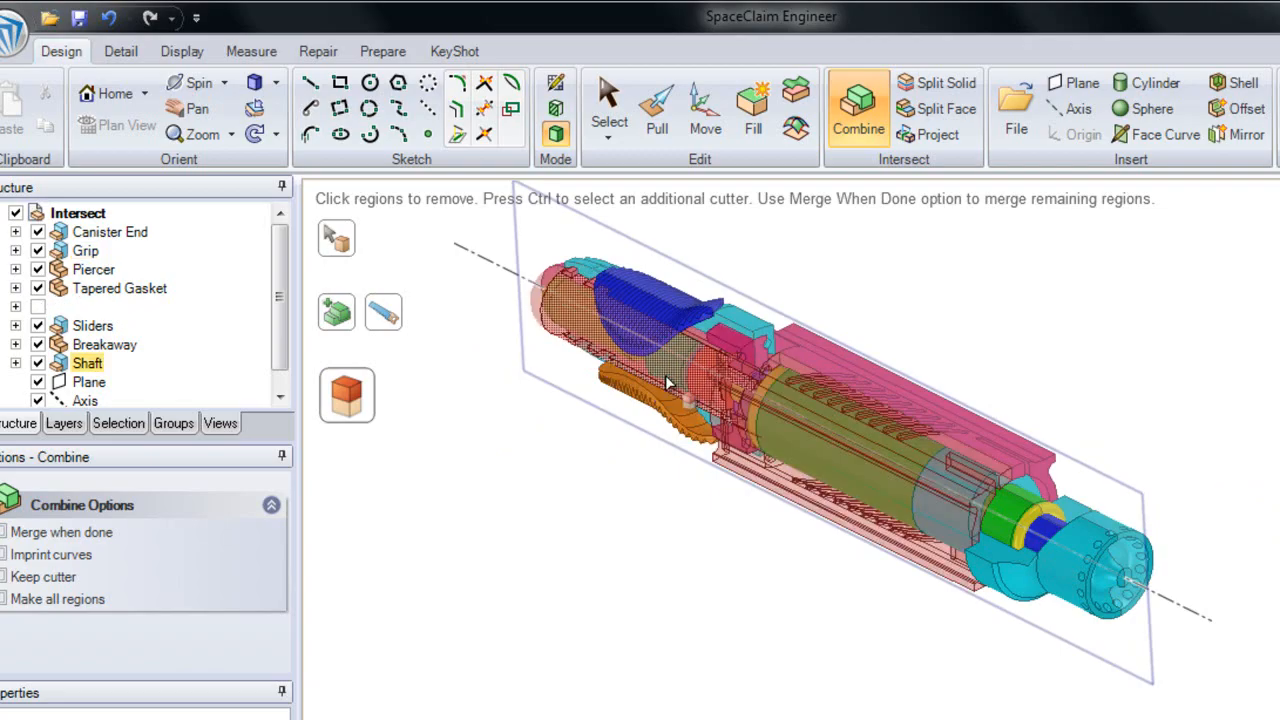
{"action": "left_click", "coordinate": [845, 459]}
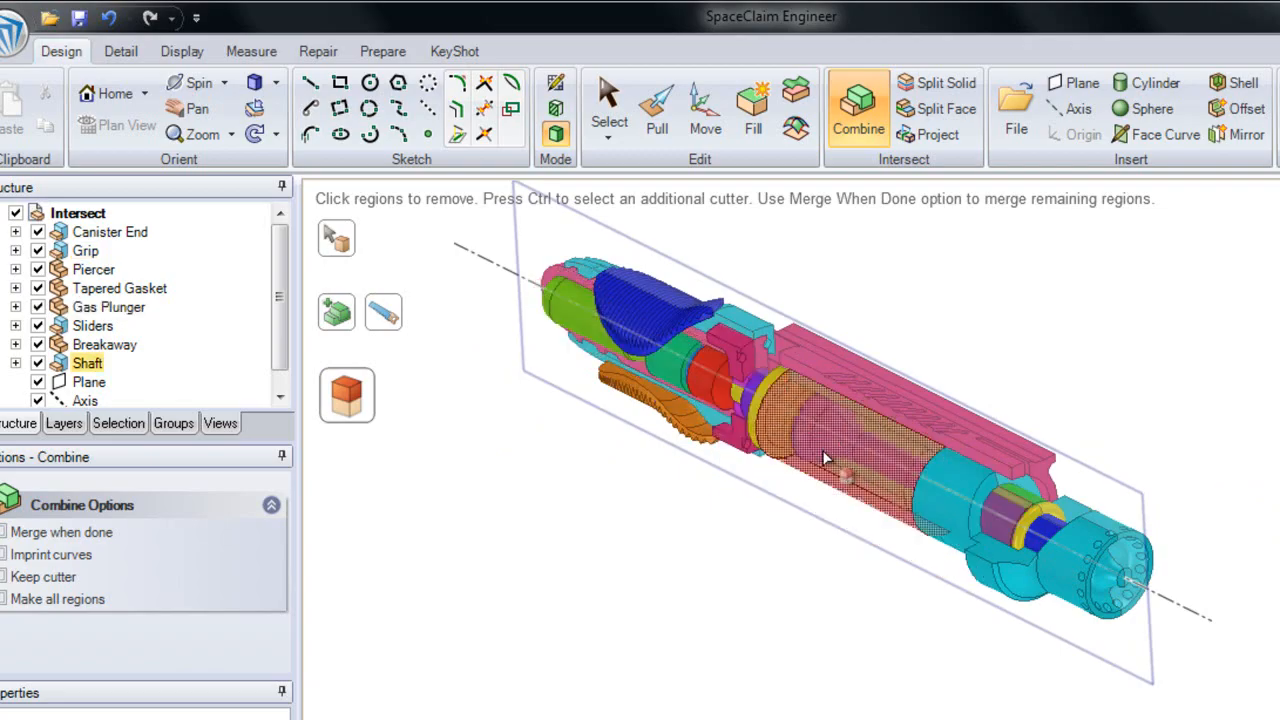
{"action": "left_click", "coordinate": [789, 485]}
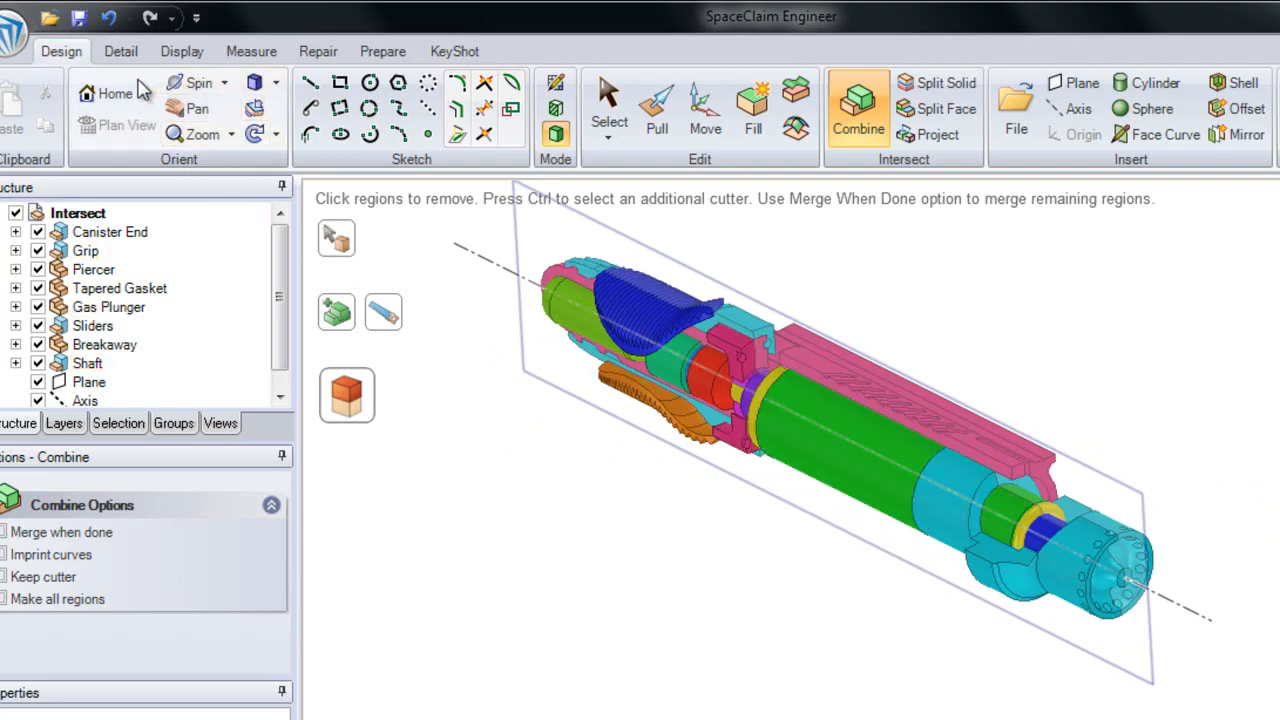
Remove all remaining solid regions on the cut-away side of the plane and finish the Combine operation
{"action": "left_click", "coordinate": [277, 84]}
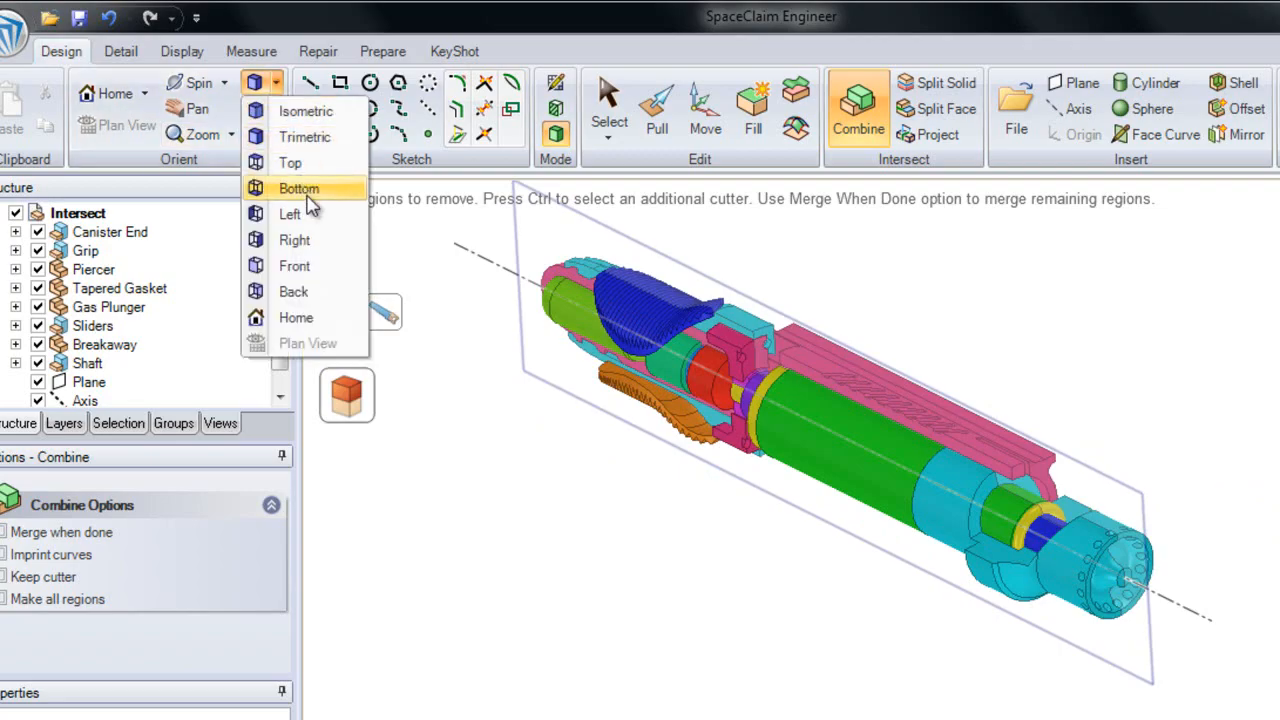
{"action": "left_click", "coordinate": [316, 253]}
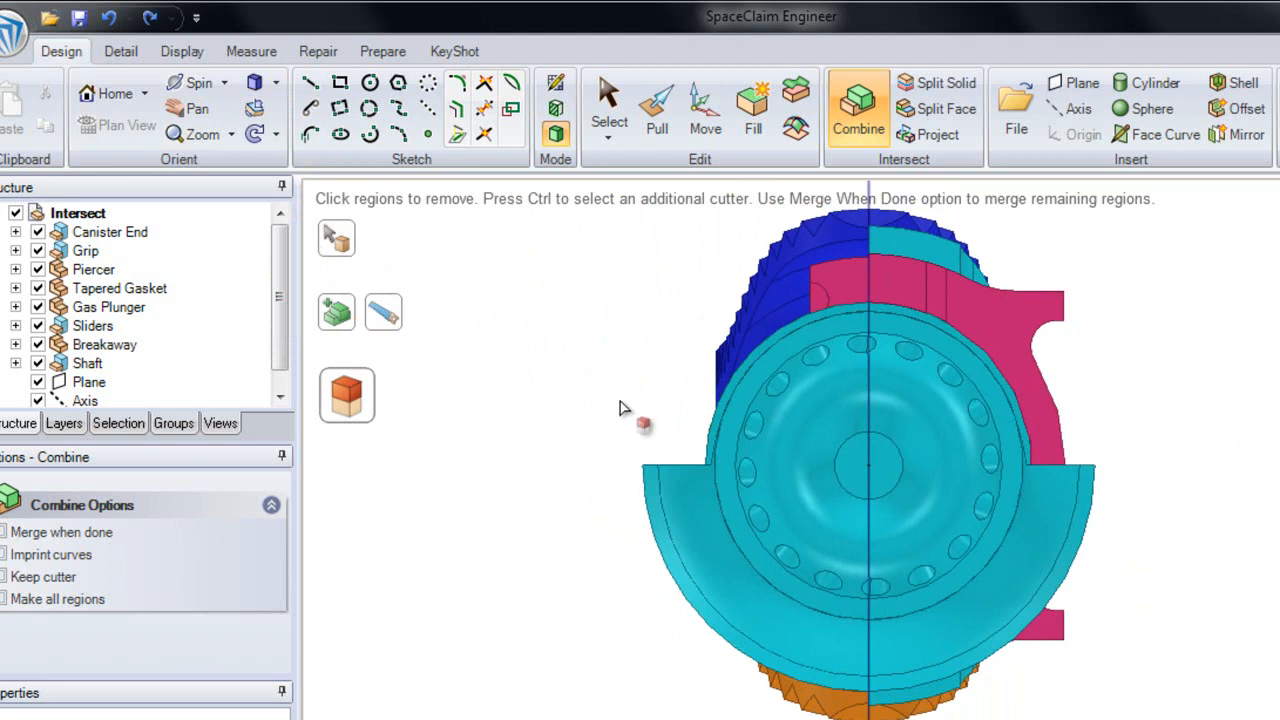
{"action": "left_click", "coordinate": [737, 437]}
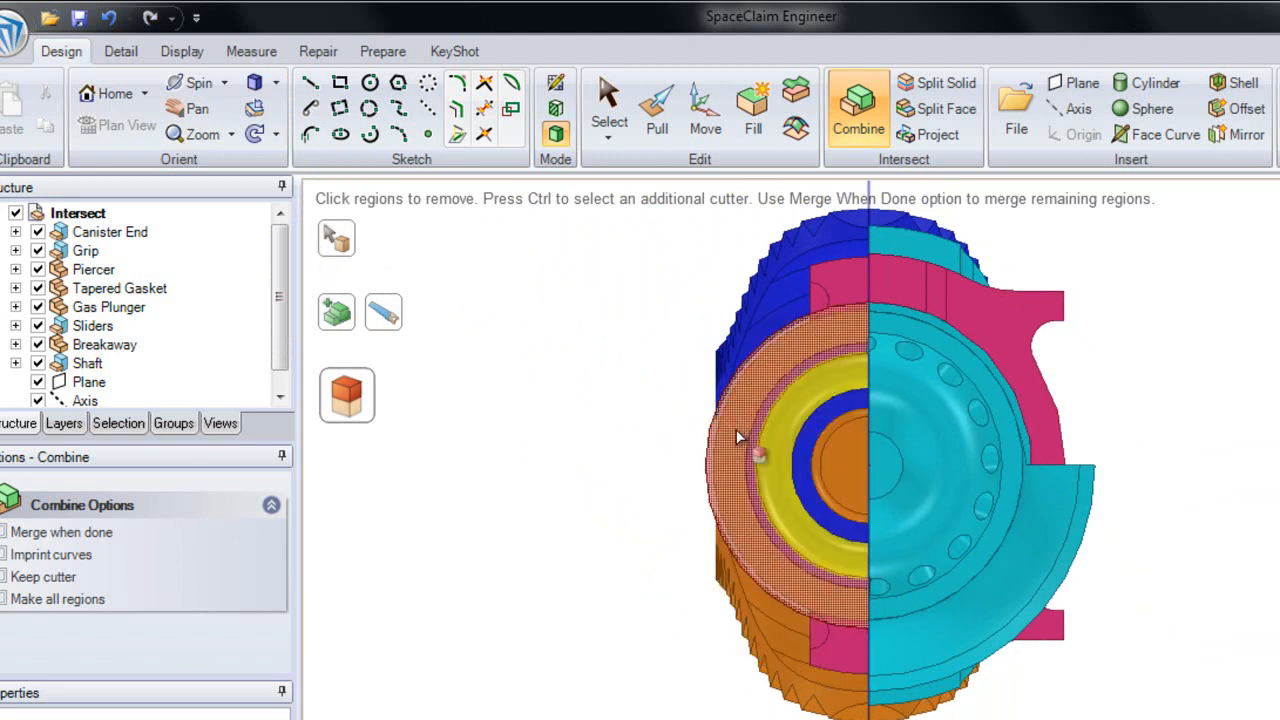
{"action": "left_click", "coordinate": [739, 415]}
{"action": "left_click", "coordinate": [743, 352]}
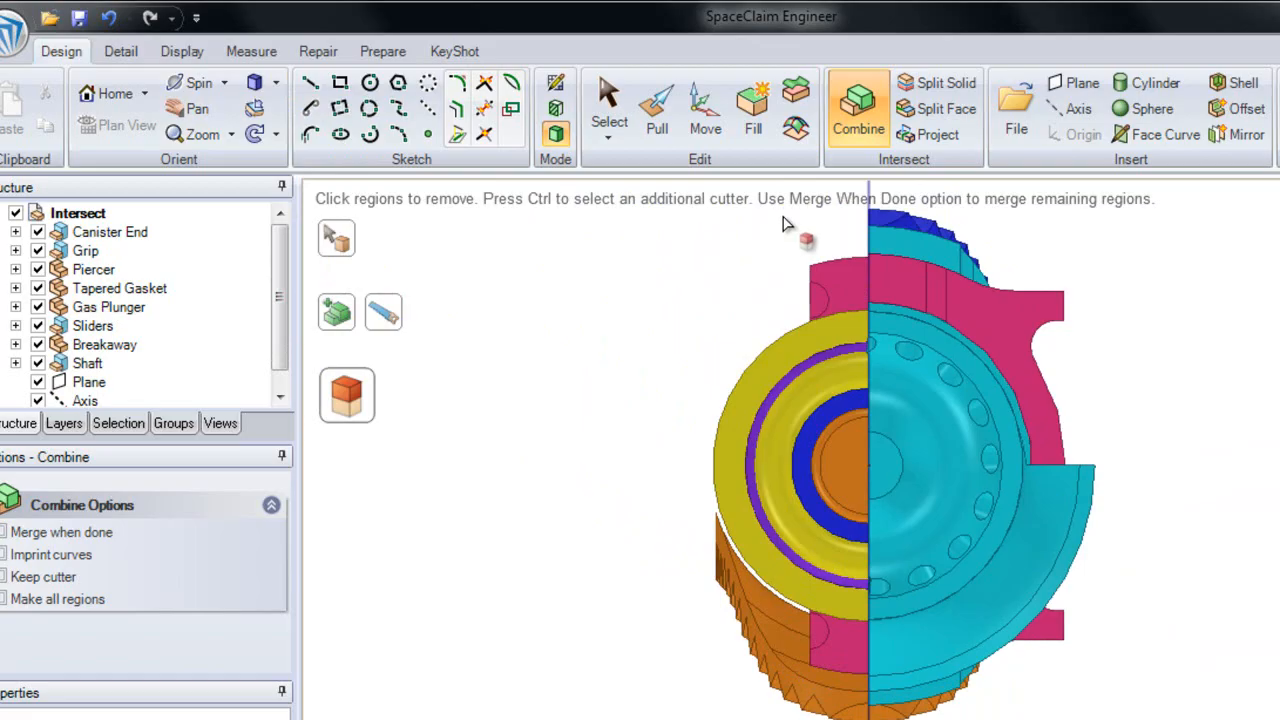
{"action": "mouse_move", "coordinate": [782, 218]}
{"action": "left_mouse_down"}
{"action": "mouse_move", "coordinate": [749, 329]}
{"action": "mouse_move", "coordinate": [711, 380]}
{"action": "mouse_move", "coordinate": [581, 701]}
{"action": "left_mouse_up"}
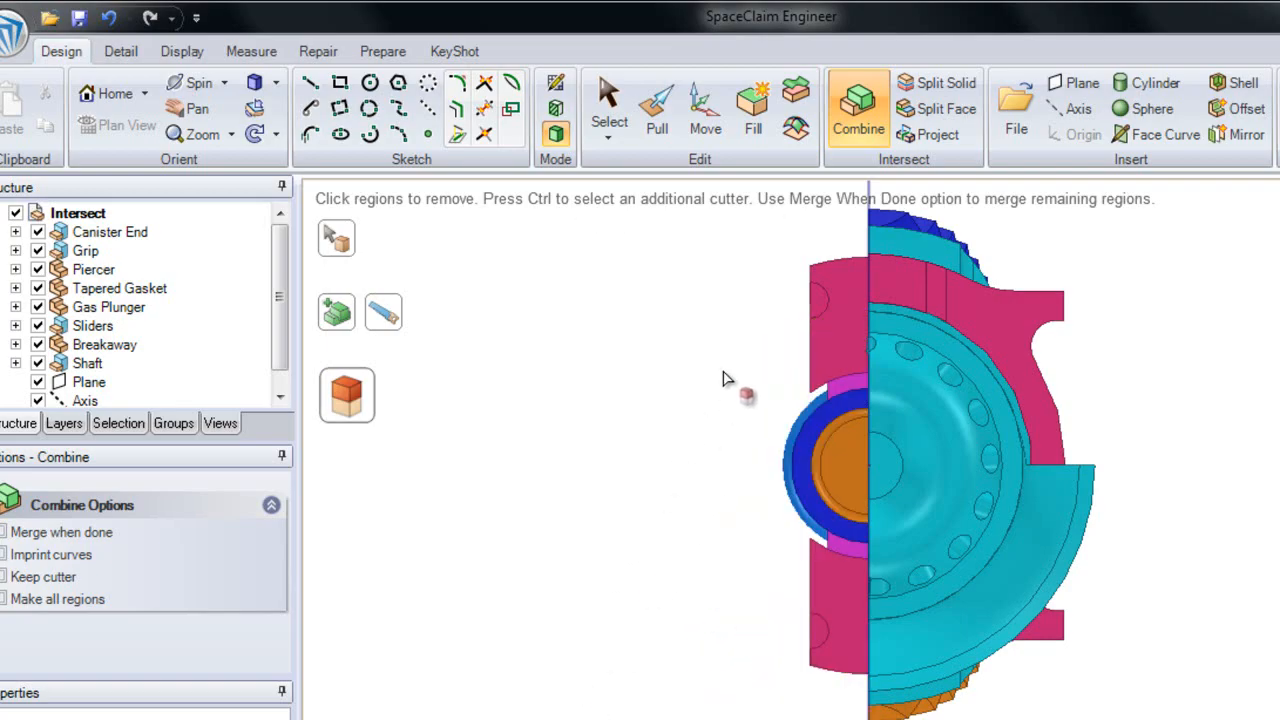
{"action": "left_click_drag", "start_coordinate": [838, 225], "coordinate": [674, 712]}
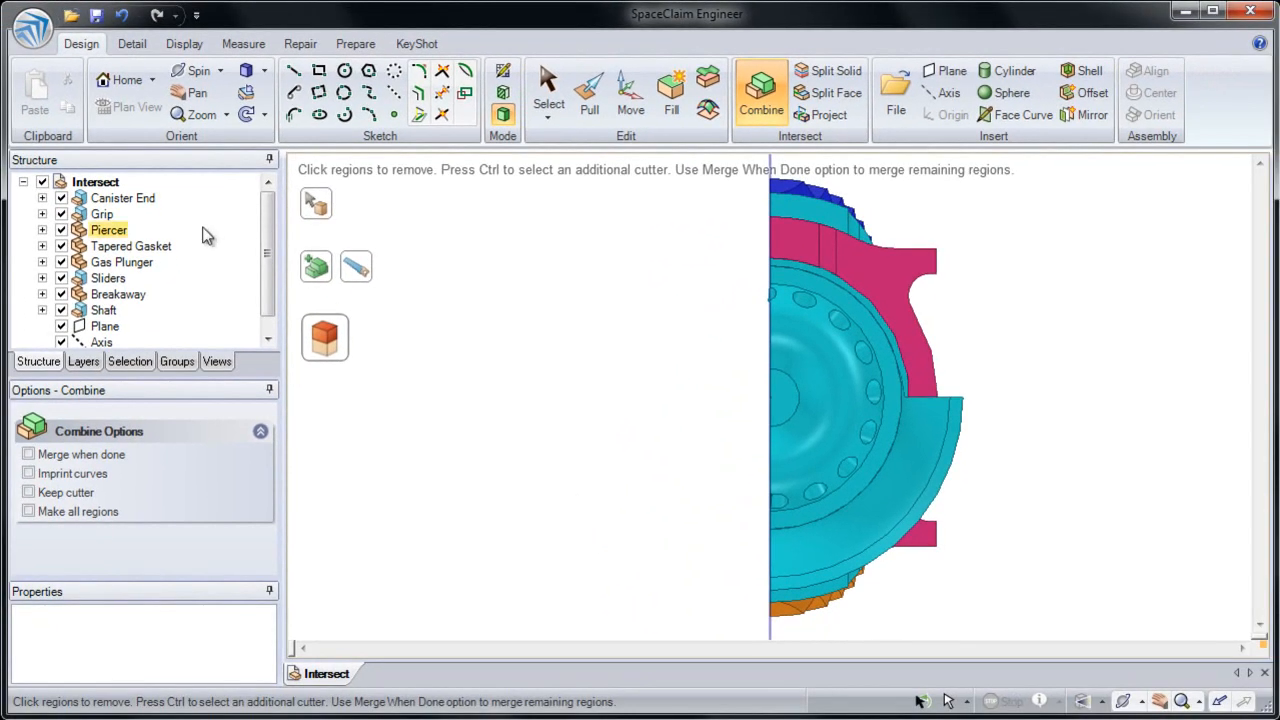
{"action": "left_click", "coordinate": [124, 82]}
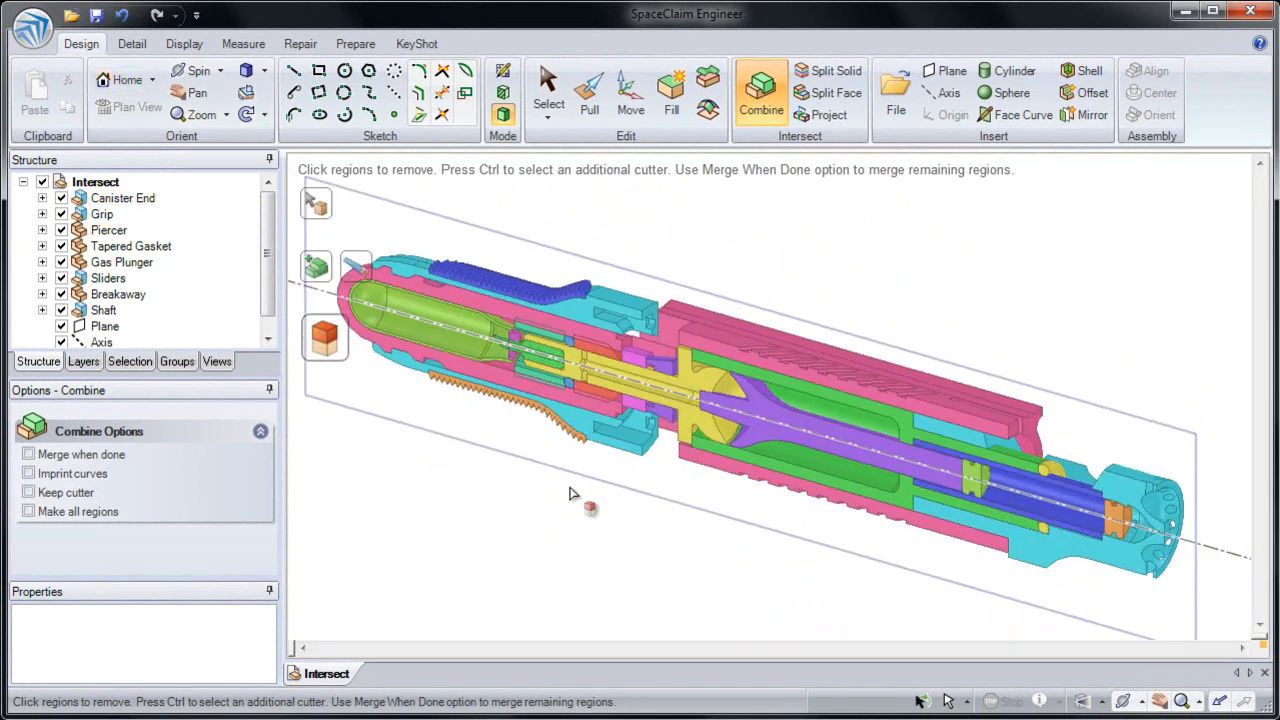
{"action": "left_click", "coordinate": [512, 510]}
{"action": "key", "text": "s"}
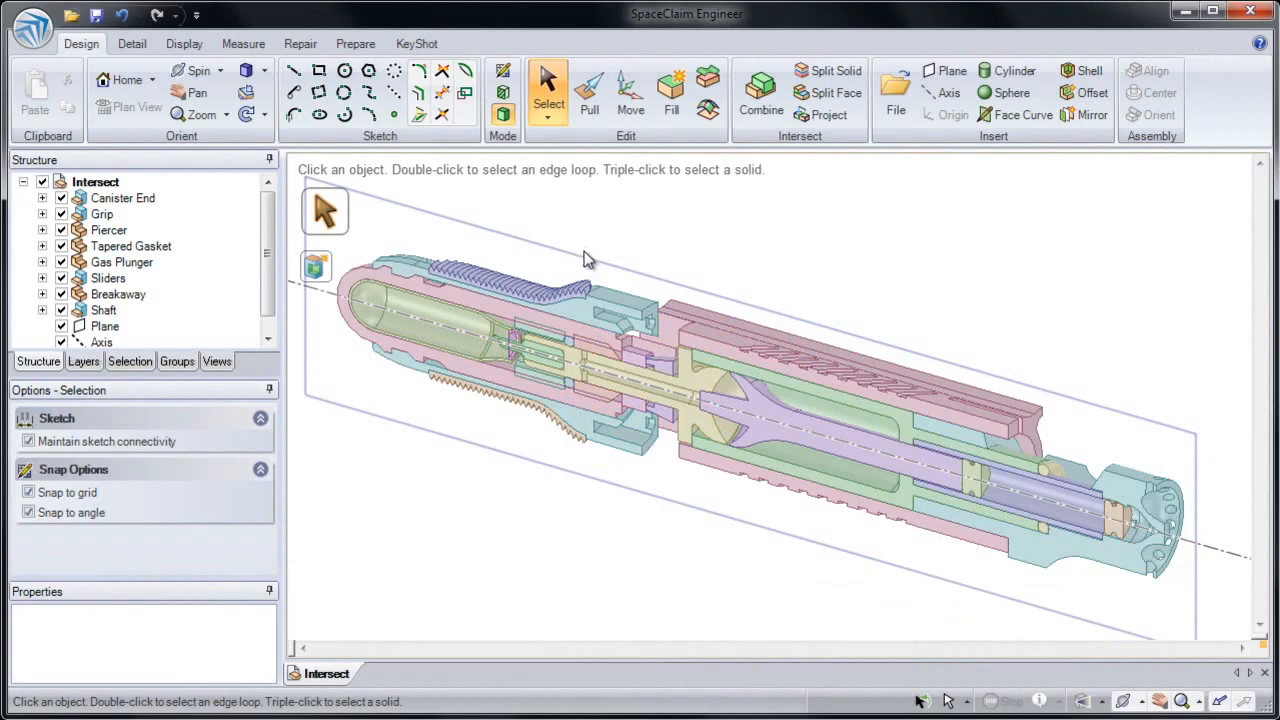
Place a note on an annotation plane in front of the shaft's large curved outer face
{"action": "middle_click_drag", "start_coordinate": [712, 330], "coordinate": [705, 256]}
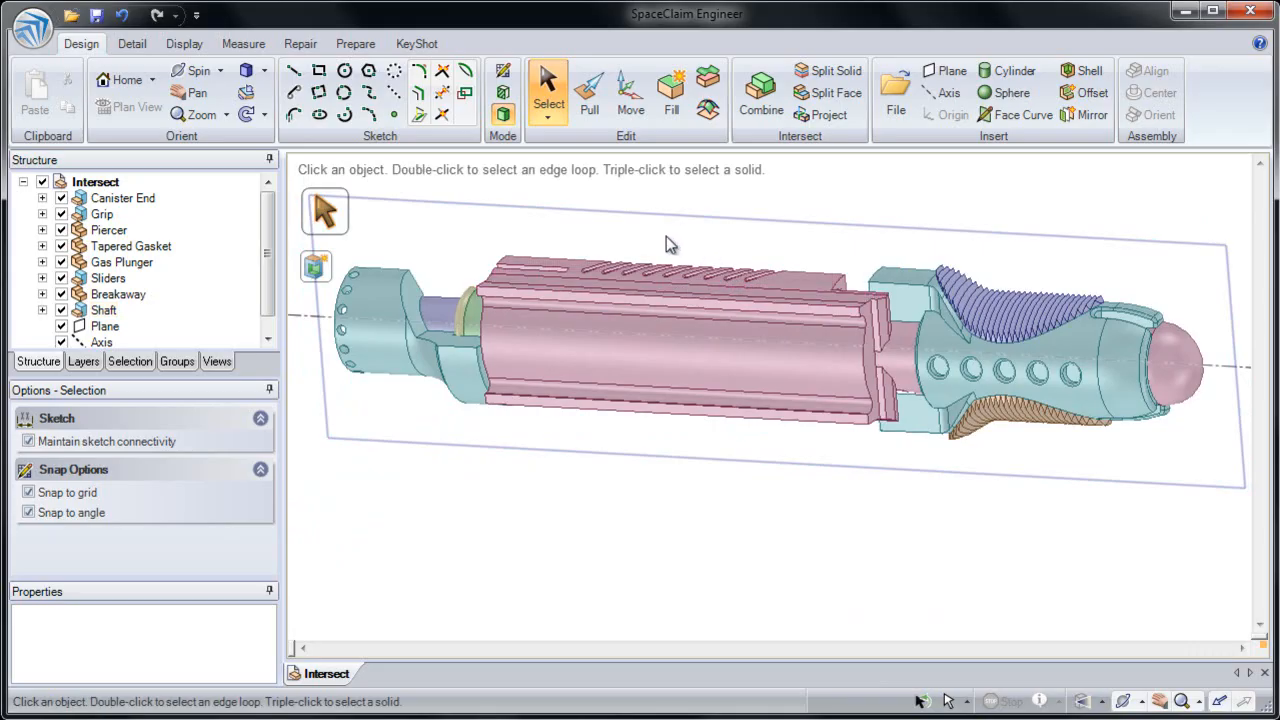
{"action": "scroll", "coordinate": [552, 342], "scroll_direction": "up", "scroll_amount": 6}
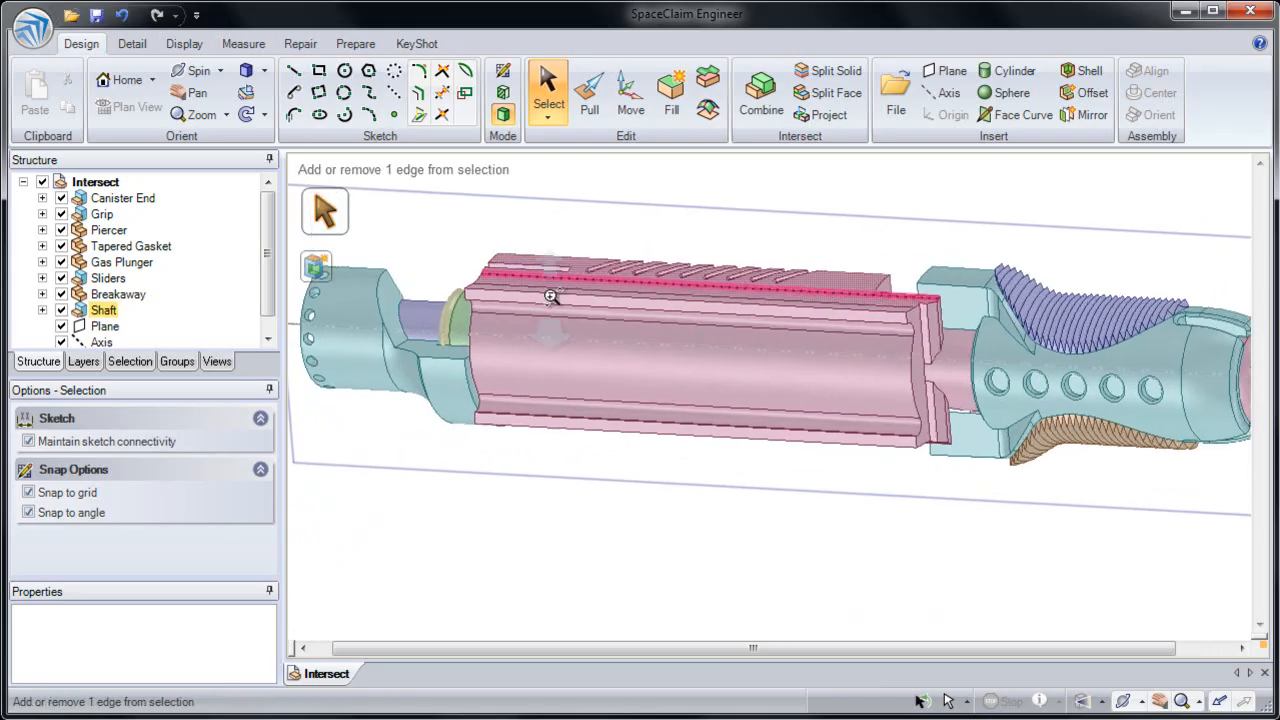
{"action": "middle_click_drag", "start_coordinate": [553, 342], "coordinate": [610, 311], "text": "shift"}
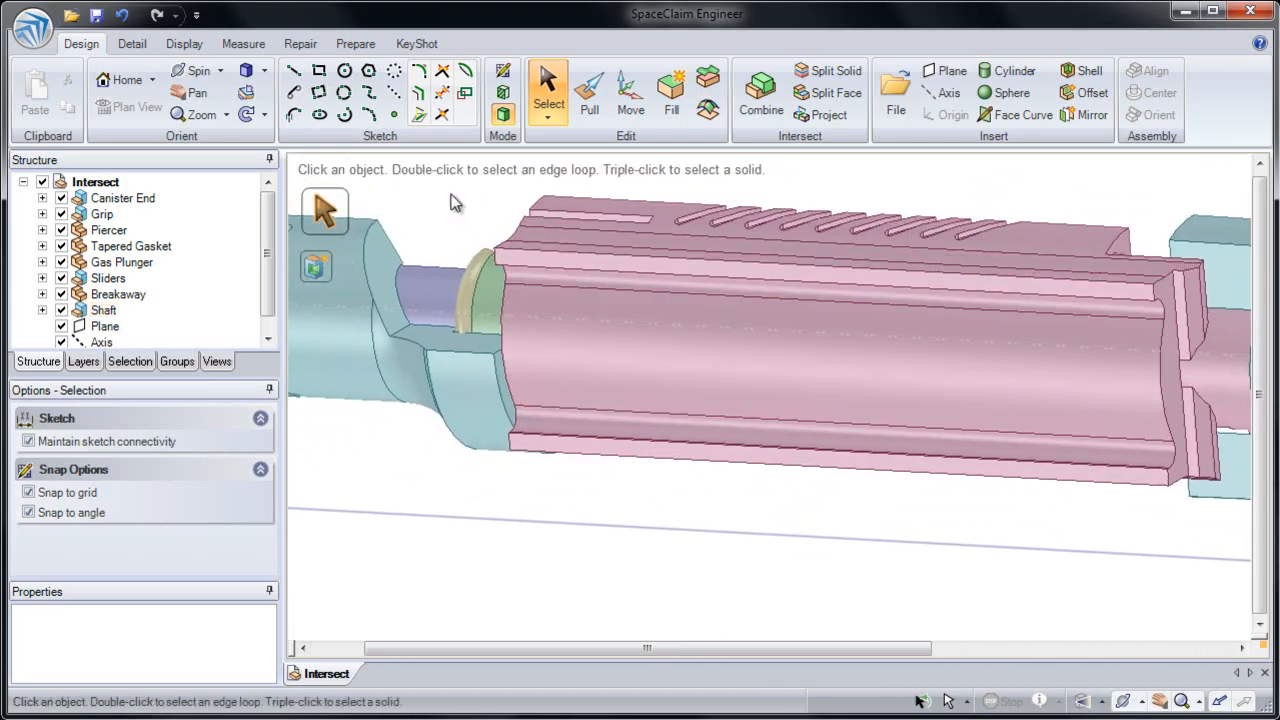
{"action": "left_click", "coordinate": [143, 50]}
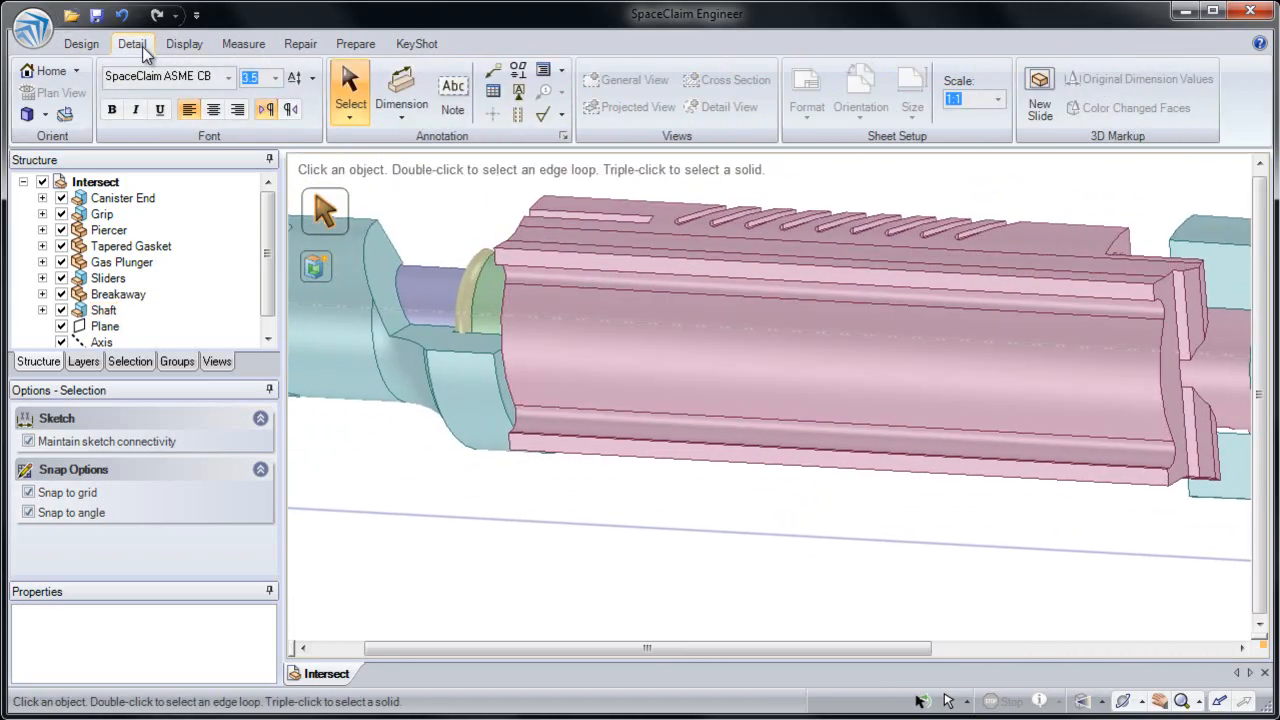
{"action": "left_click", "coordinate": [455, 100]}
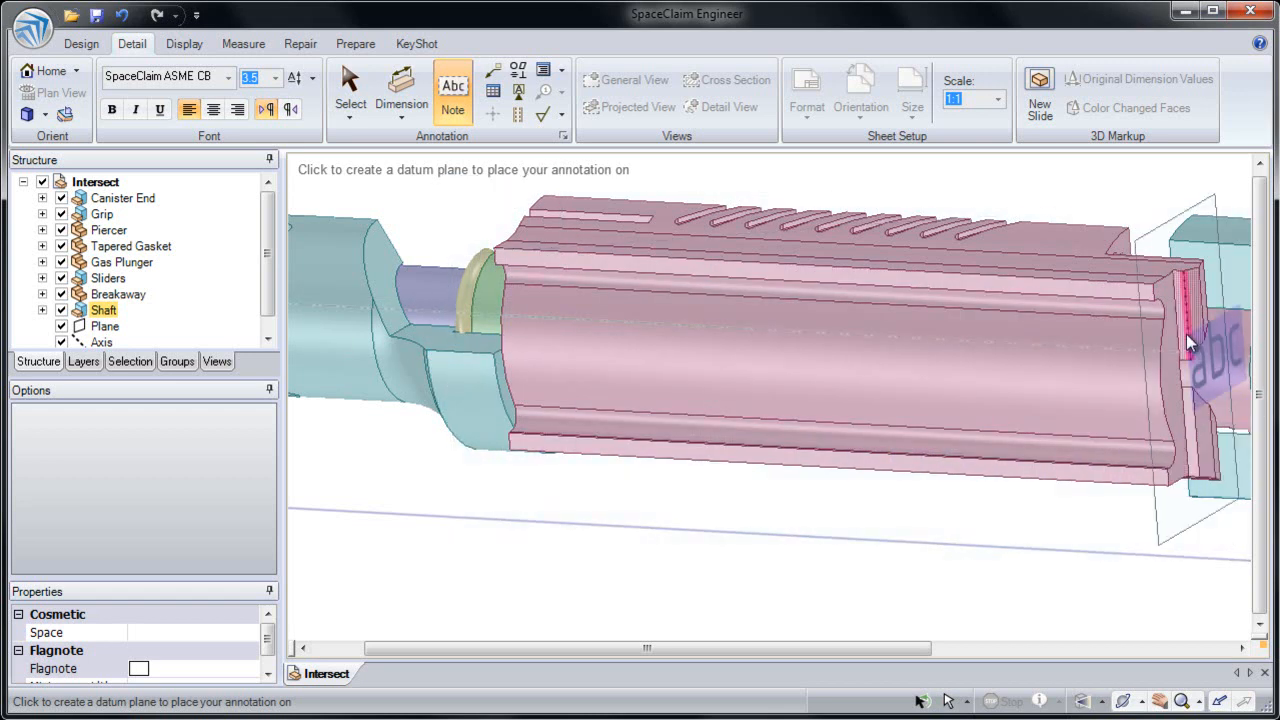
{"action": "left_click", "coordinate": [556, 262]}
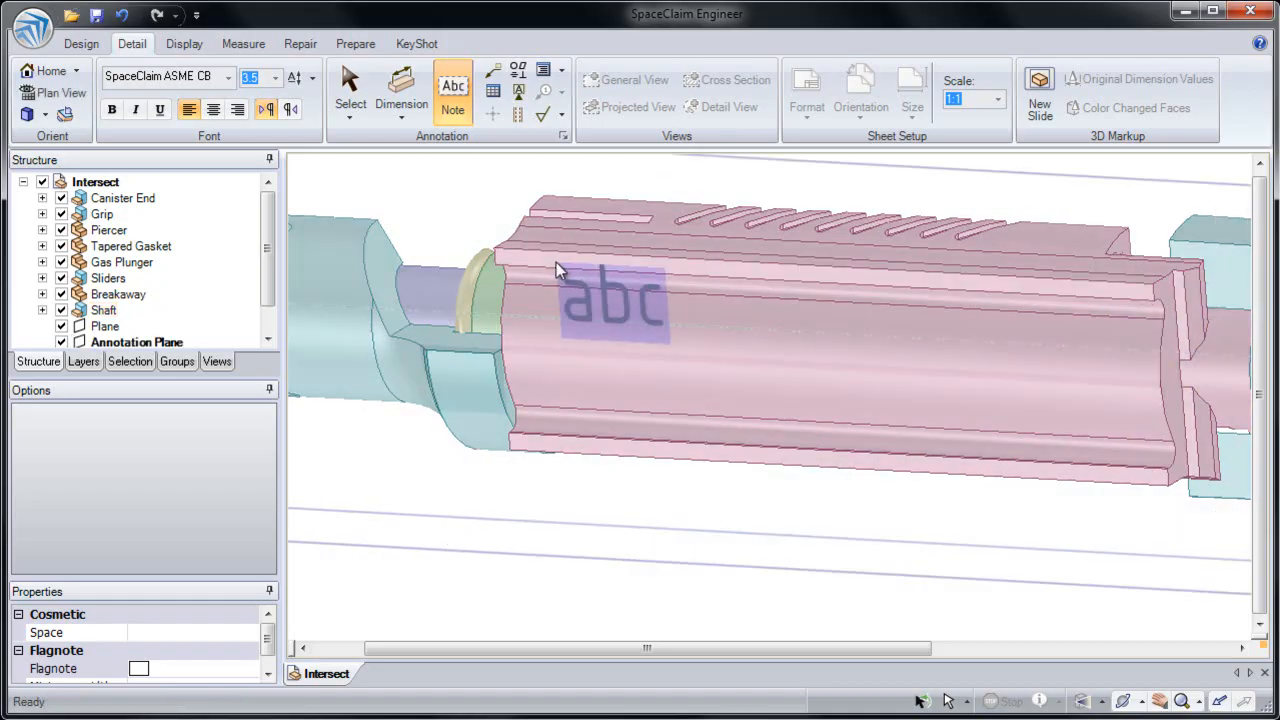
{"action": "left_click", "coordinate": [568, 309]}
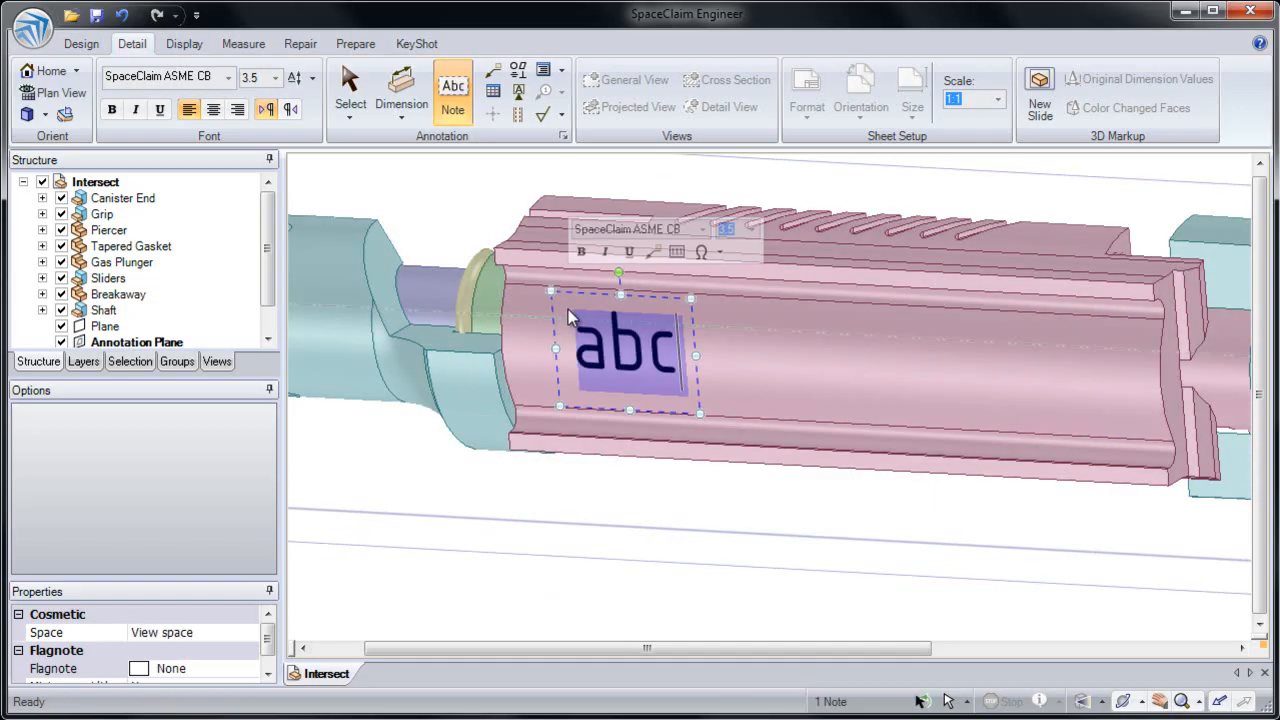
Set the note's font to Arial Black
{"action": "left_click", "coordinate": [702, 231]}
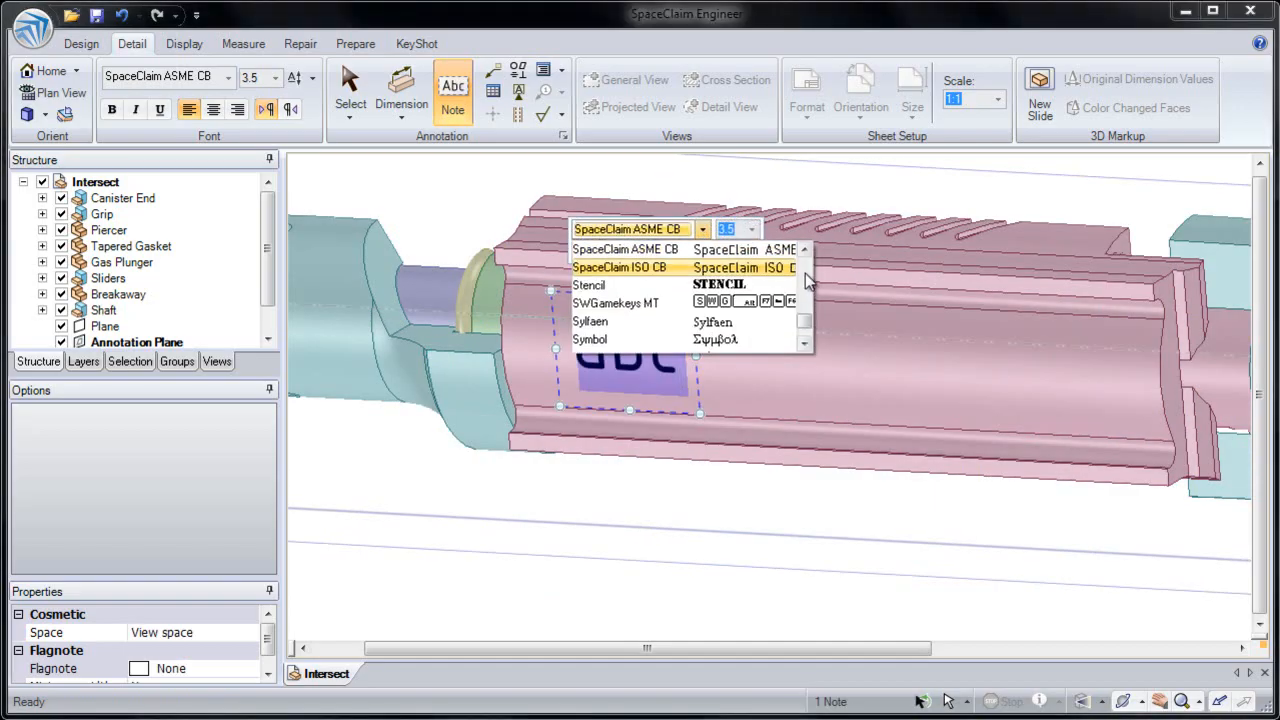
{"action": "key", "text": "a"}
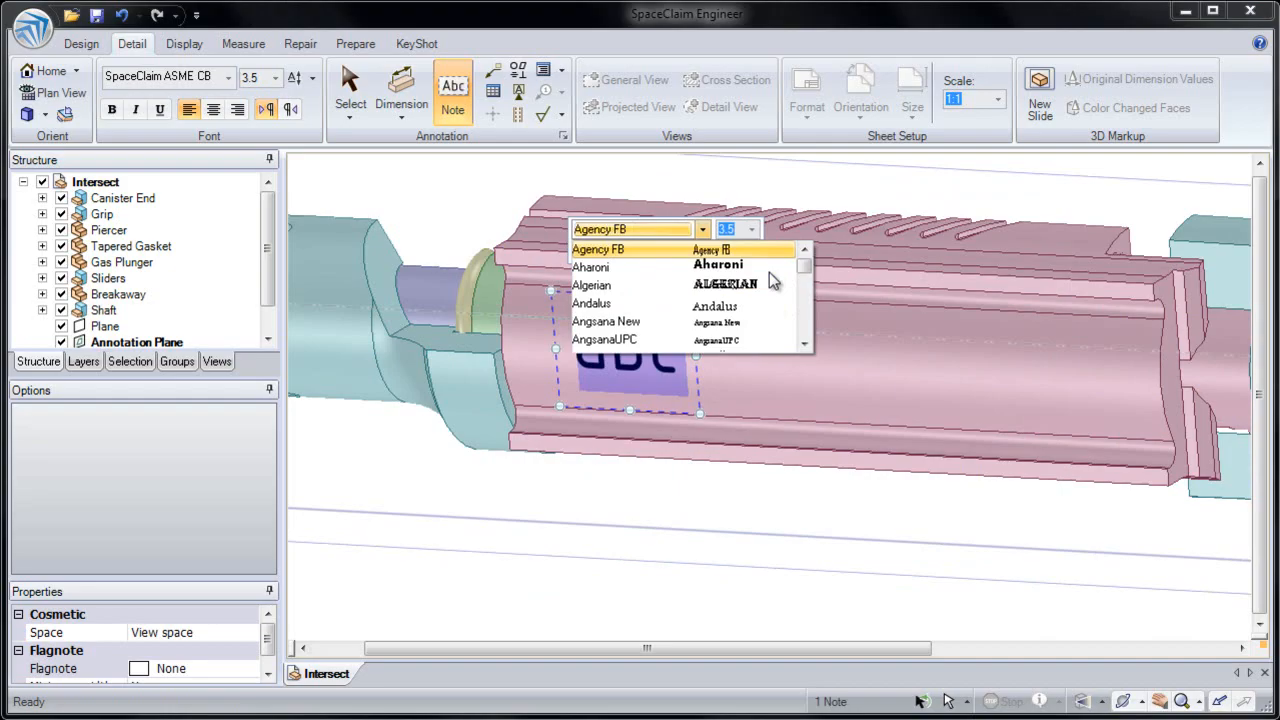
{"action": "left_click", "coordinate": [805, 343]}
{"action": "left_click", "coordinate": [805, 343]}
{"action": "left_click", "coordinate": [805, 343]}
{"action": "left_click", "coordinate": [805, 343]}
{"action": "left_click", "coordinate": [805, 343]}
{"action": "left_click", "coordinate": [805, 343]}
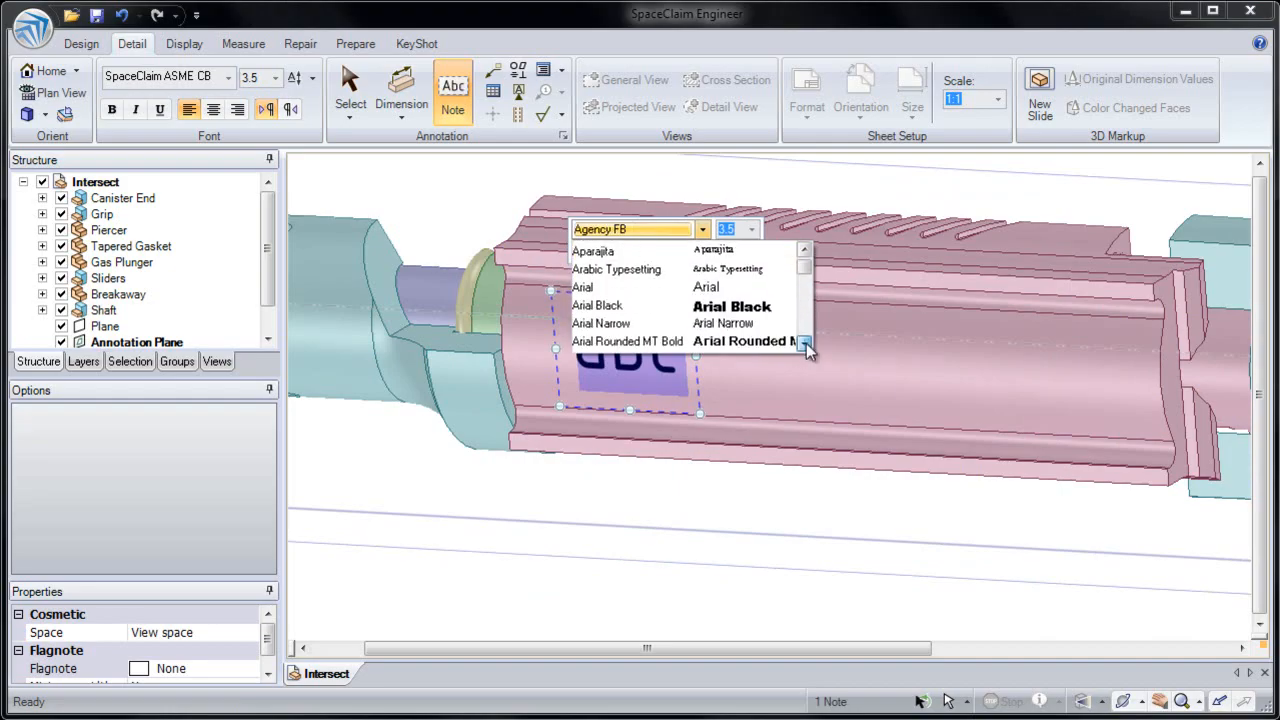
{"action": "left_click", "coordinate": [747, 306]}
Enter "Part" as the note text, shift the note slightly along the shaft, and leave the Note tool
{"action": "type", "text": "Part"}
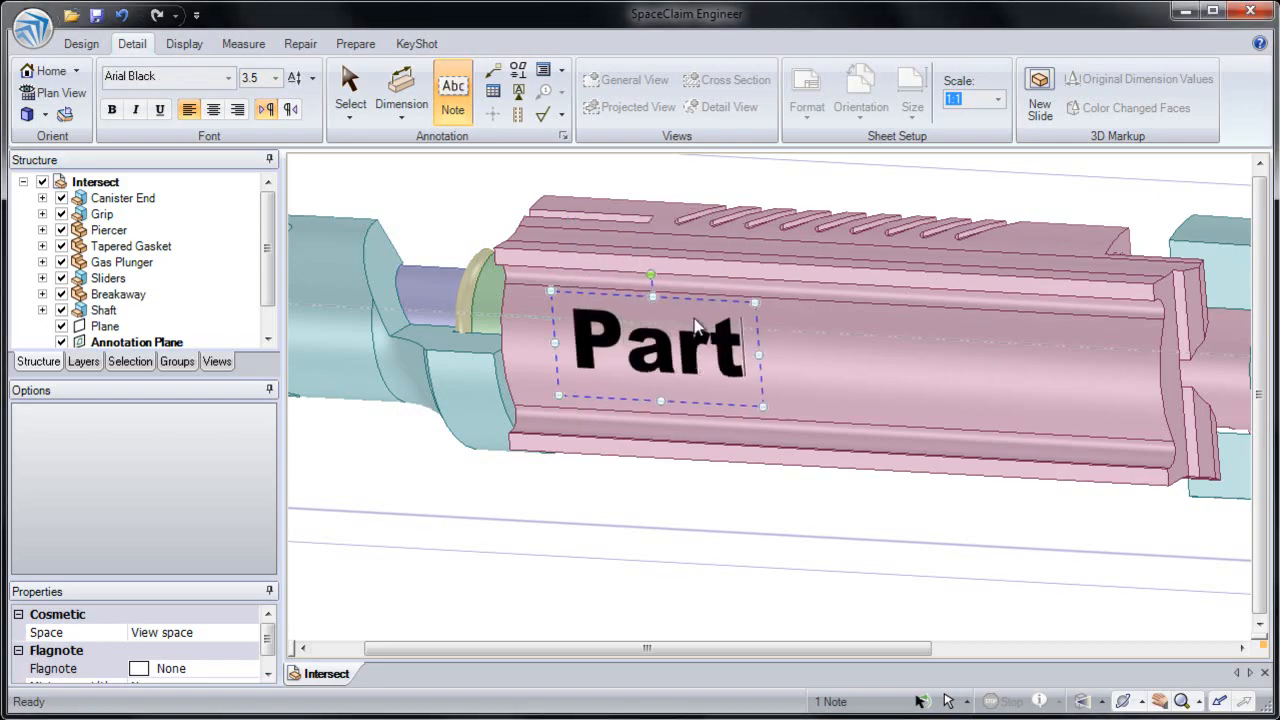
{"action": "mouse_move", "coordinate": [693, 298]}
{"action": "left_mouse_down"}
{"action": "mouse_move", "coordinate": [720, 305]}
{"action": "mouse_move", "coordinate": [737, 258]}
{"action": "mouse_move", "coordinate": [676, 258]}
{"action": "mouse_move", "coordinate": [682, 304]}
{"action": "mouse_move", "coordinate": [710, 317]}
{"action": "left_mouse_up"}
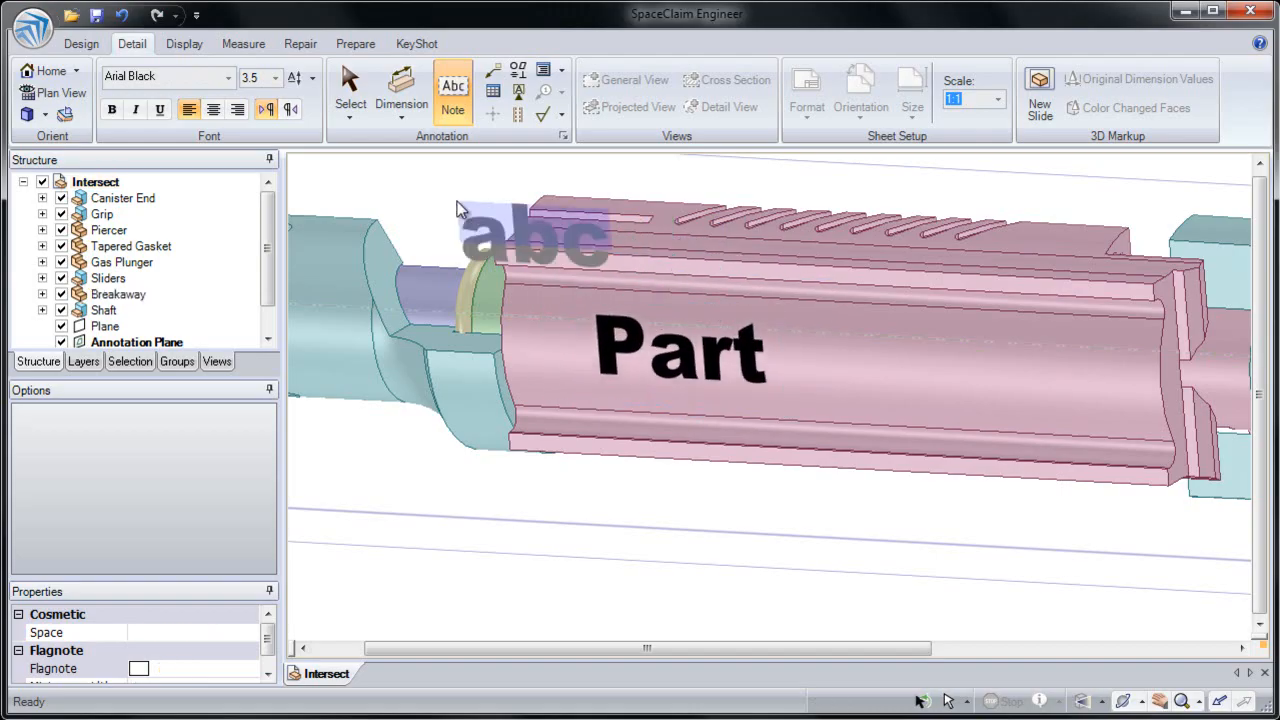
{"action": "left_click", "coordinate": [95, 48]}
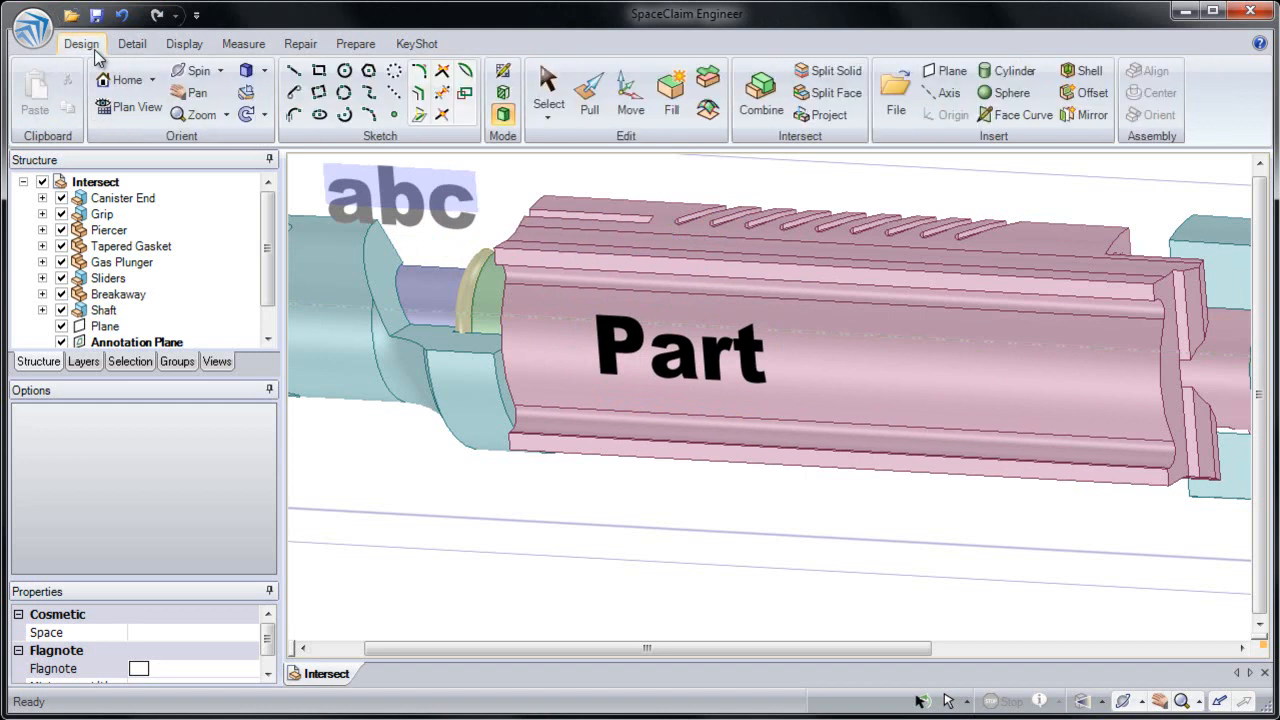
{"action": "key", "text": "Escape"}
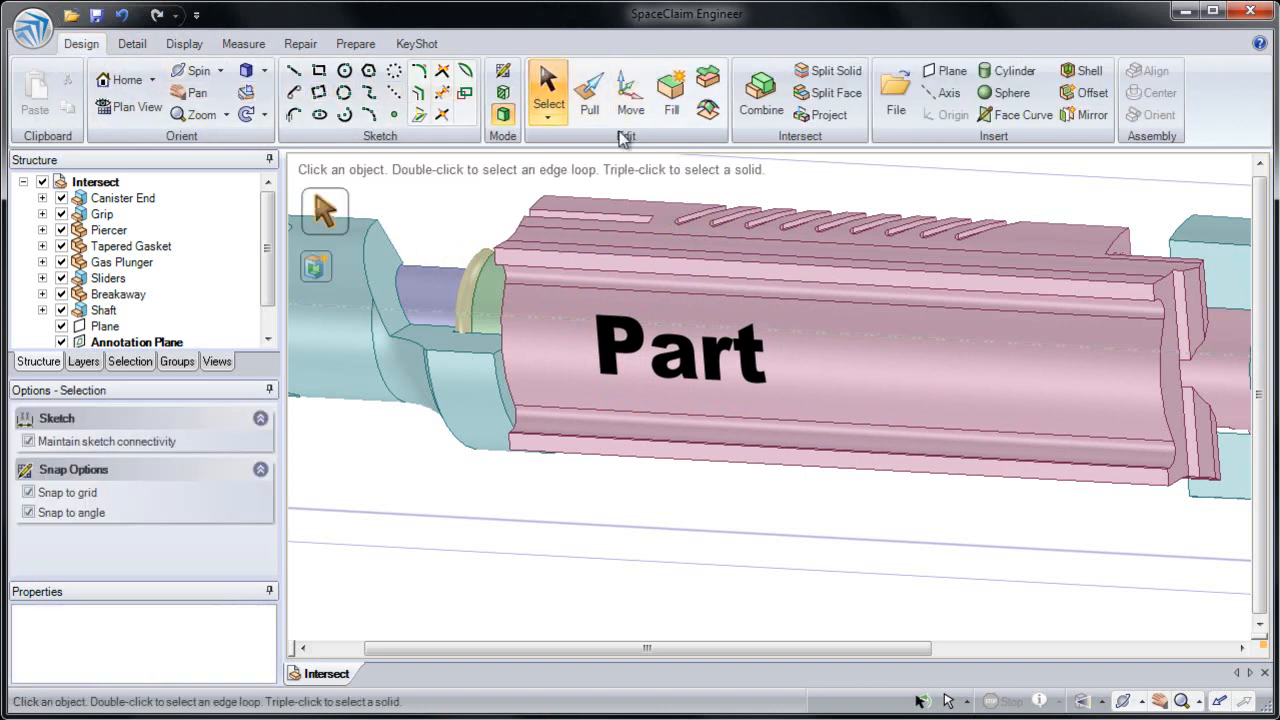
Use Project to project the "Part" note onto the shaft's large curved face, limiting the projection to that target face
{"action": "middle_click_drag", "start_coordinate": [670, 189], "coordinate": [728, 241], "text": "shift"}
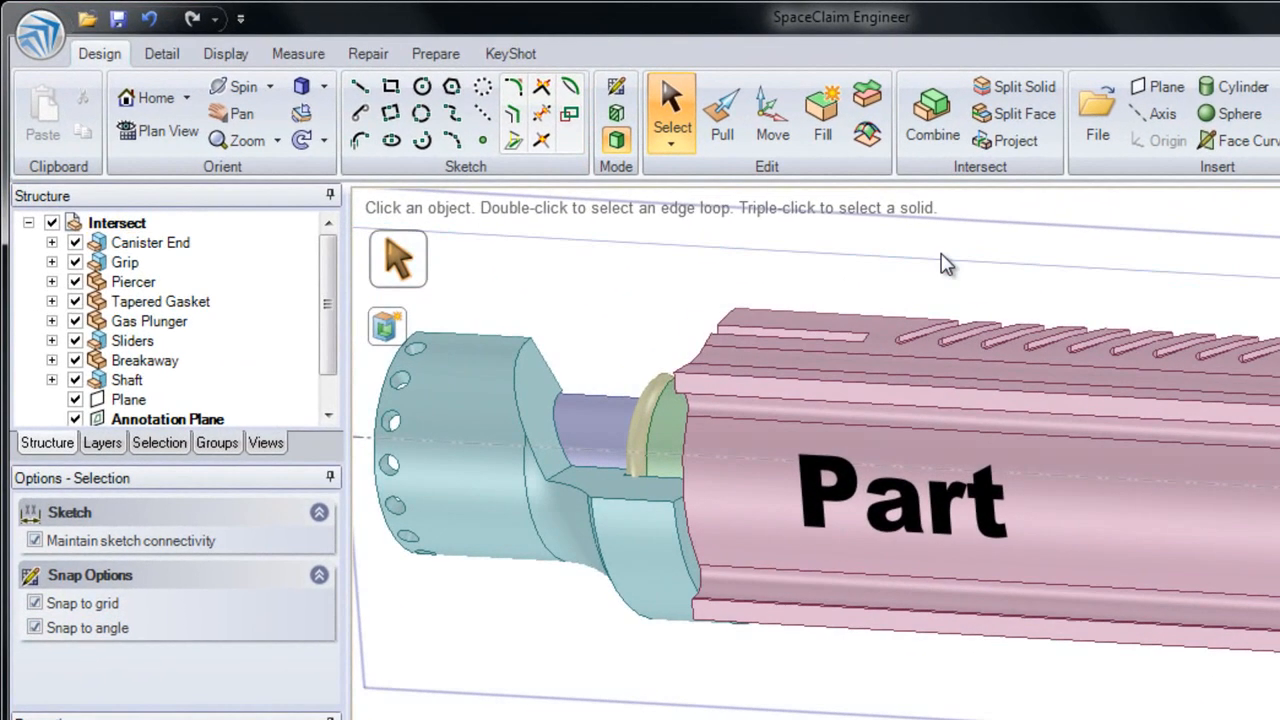
{"action": "left_click", "coordinate": [1012, 150]}
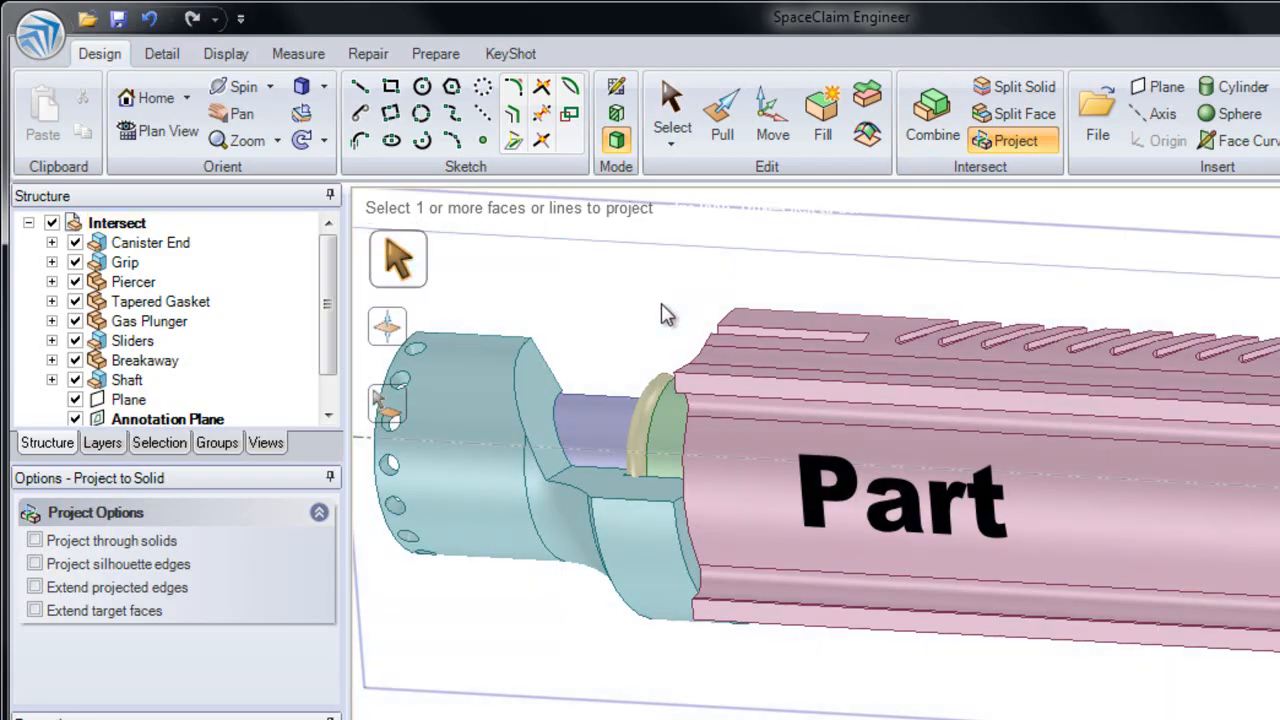
{"action": "left_click", "coordinate": [885, 500]}
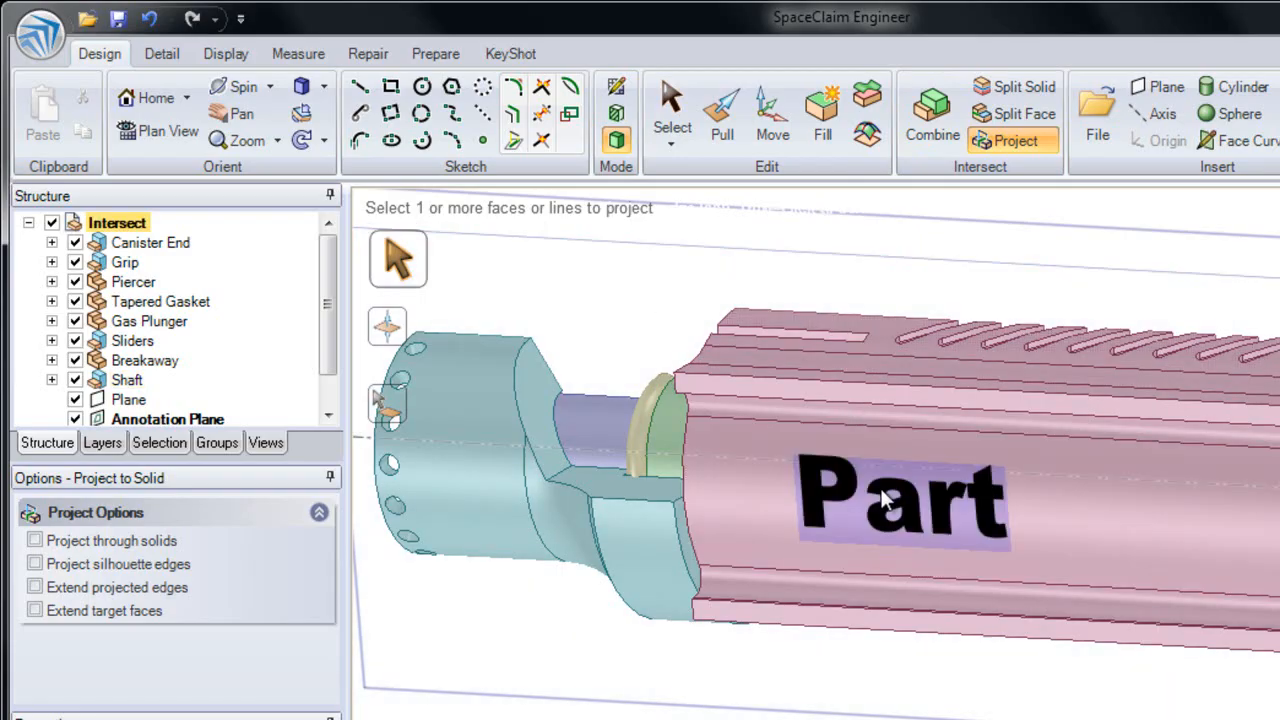
{"action": "middle_click_drag", "start_coordinate": [586, 303], "coordinate": [703, 306], "text": "shift"}
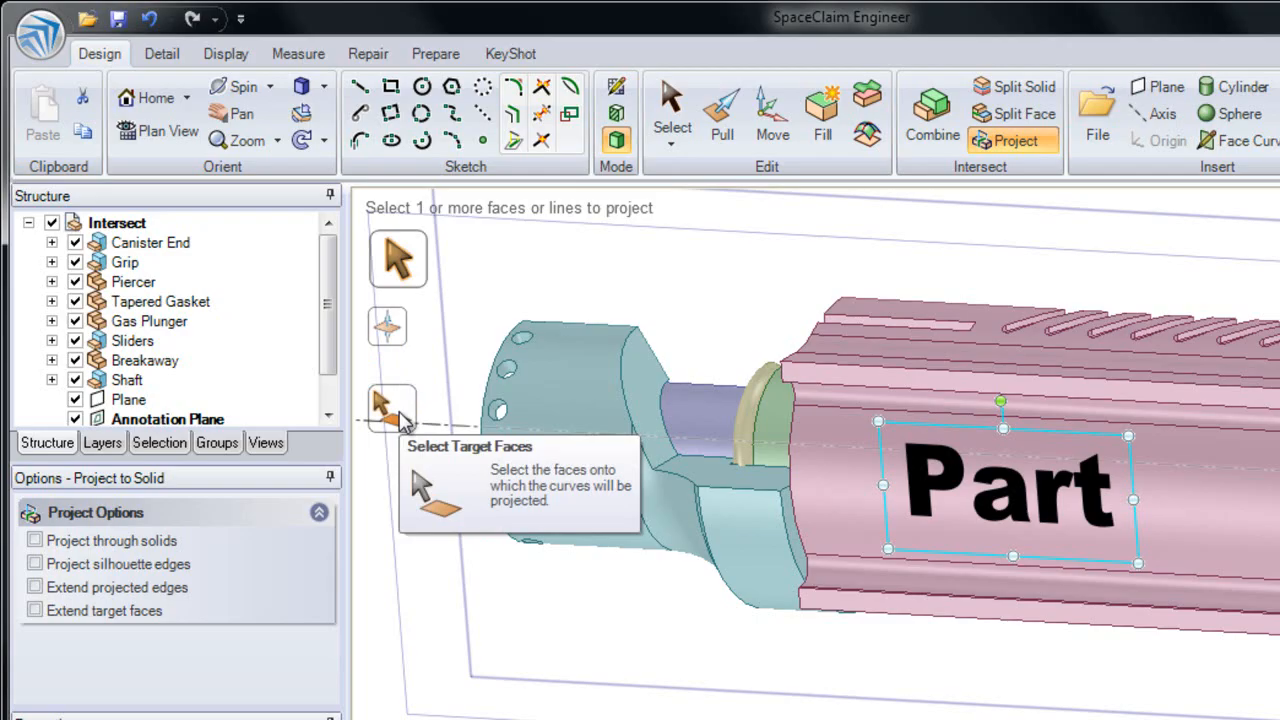
{"action": "left_click", "coordinate": [403, 422]}
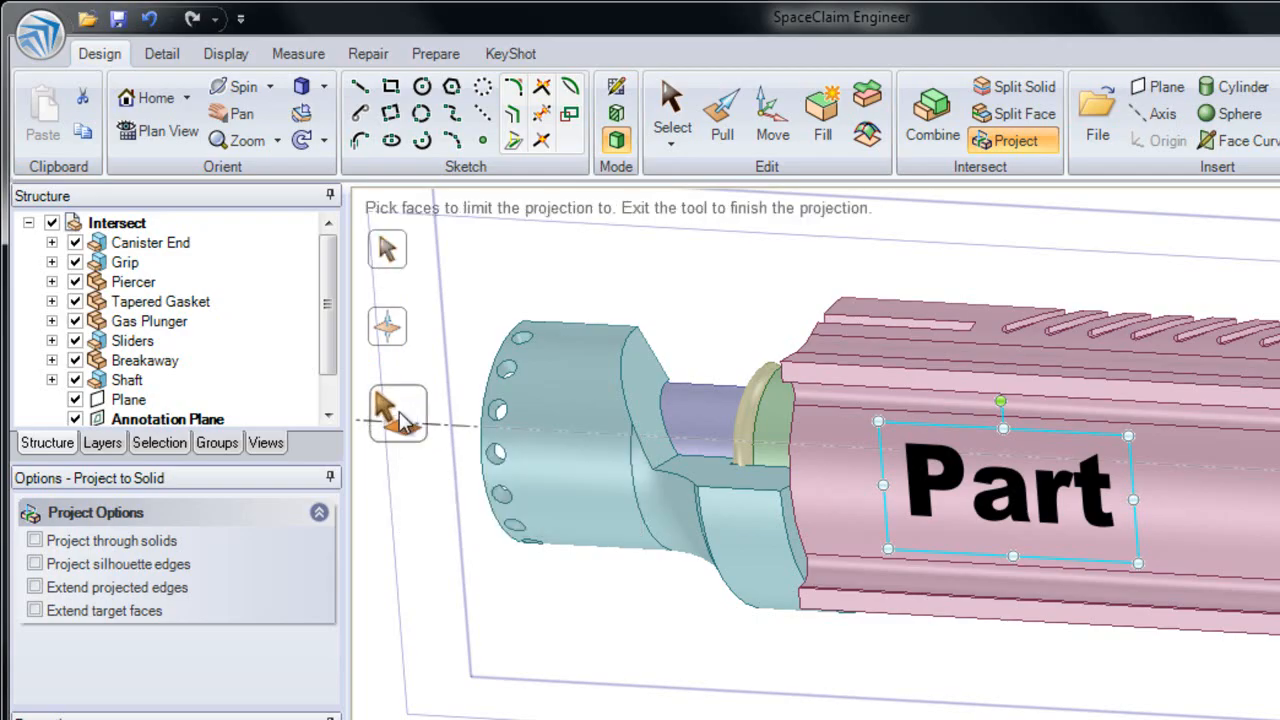
{"action": "left_click", "coordinate": [1155, 503]}
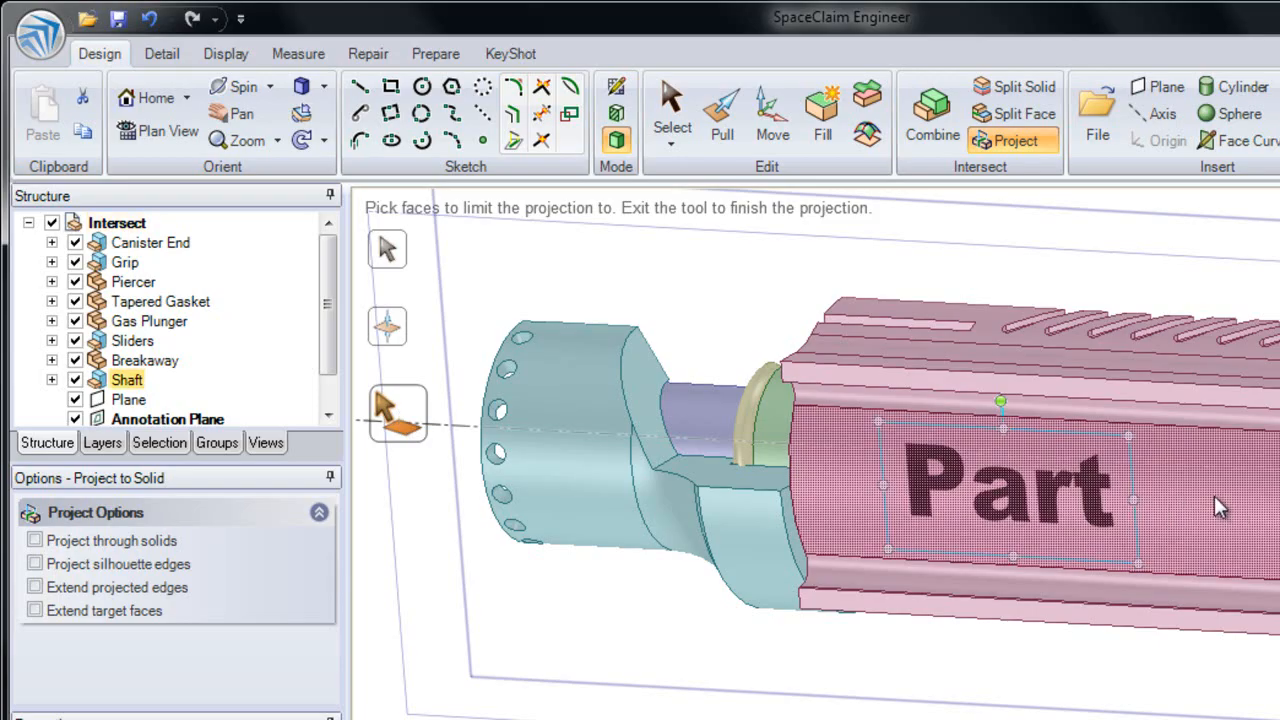
{"action": "scroll", "coordinate": [1120, 537], "scroll_direction": "up", "scroll_amount": 2}
{"action": "middle_click_drag", "start_coordinate": [1120, 537], "coordinate": [1069, 686], "text": "ctrl"}
{"action": "middle_click_drag", "start_coordinate": [1108, 574], "coordinate": [1065, 581]}
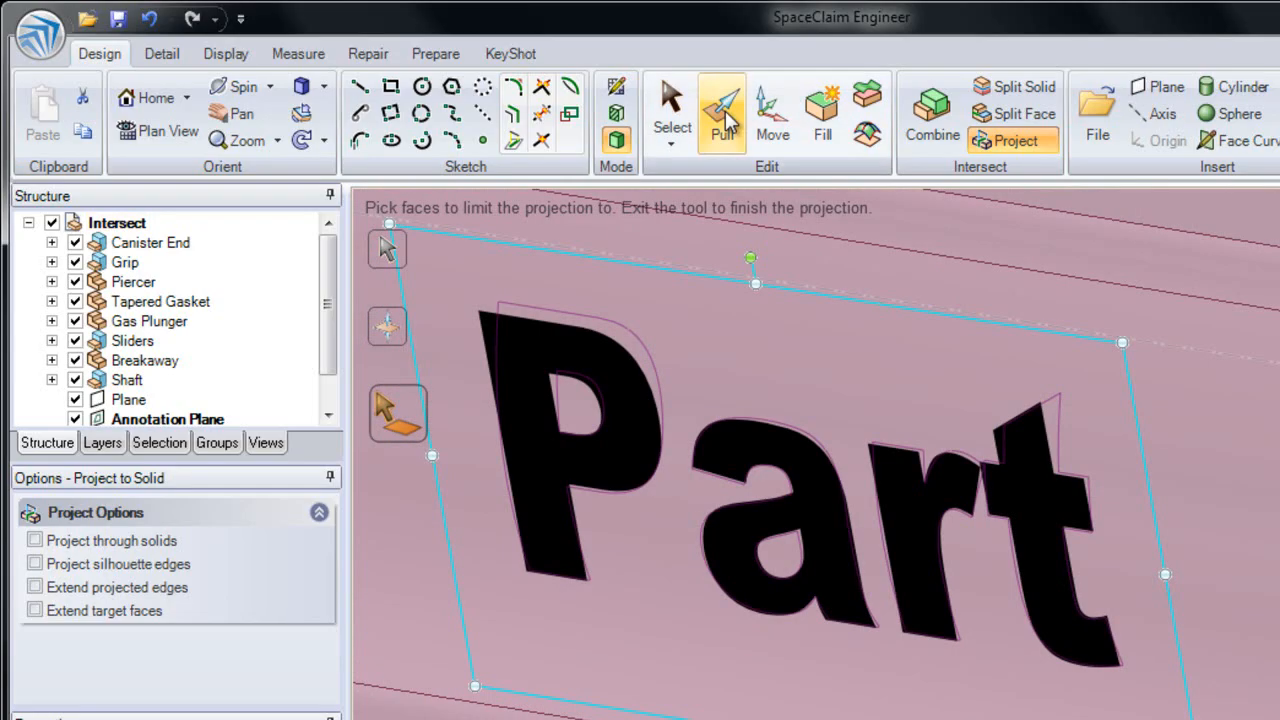
Finish the projection by switching to the Pull tool, and hide both the annotation plane and the cutting plane
{"action": "left_click", "coordinate": [725, 118]}
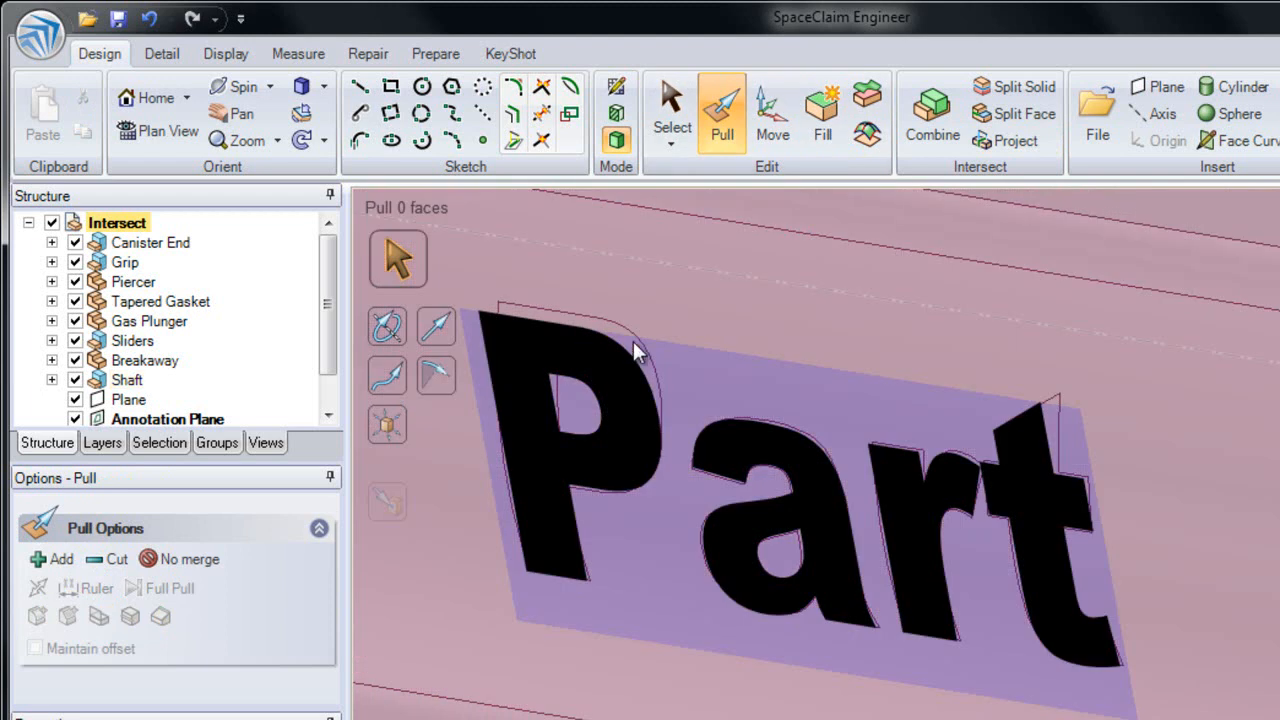
{"action": "left_click", "coordinate": [603, 340]}
{"action": "key", "text": "Escape"}
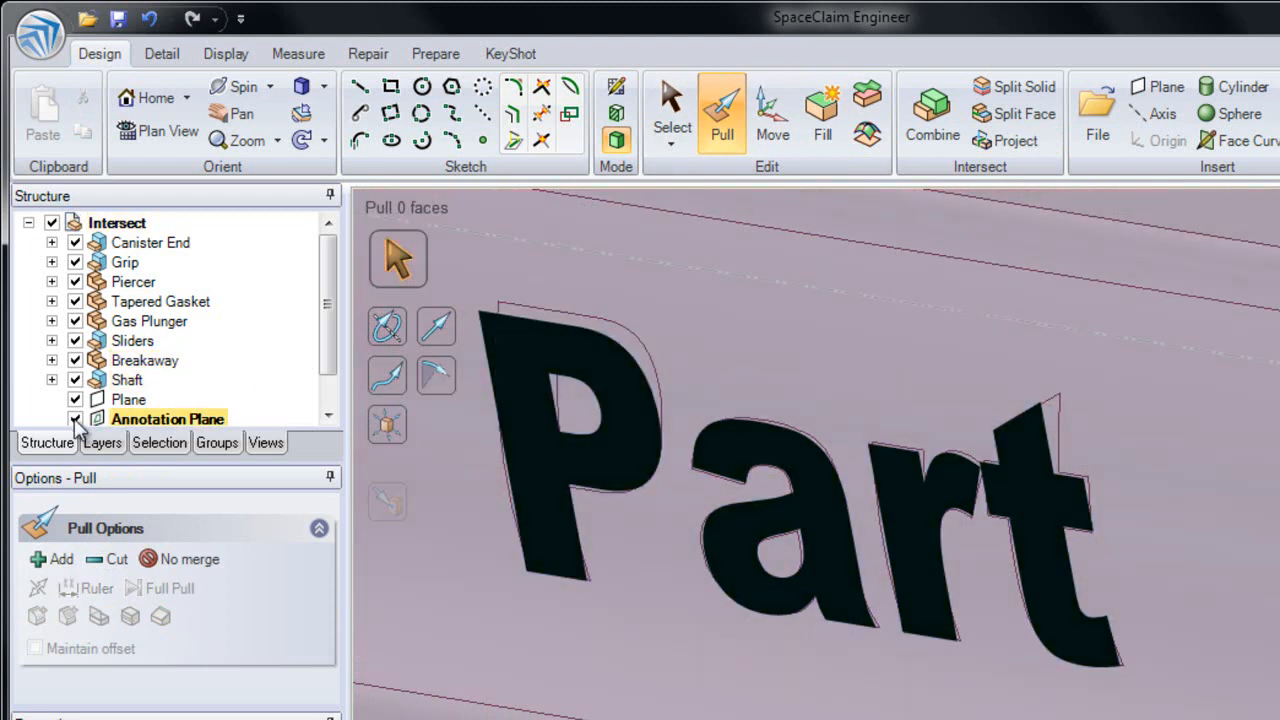
{"action": "left_click", "coordinate": [75, 419]}
{"action": "left_click", "coordinate": [75, 399]}
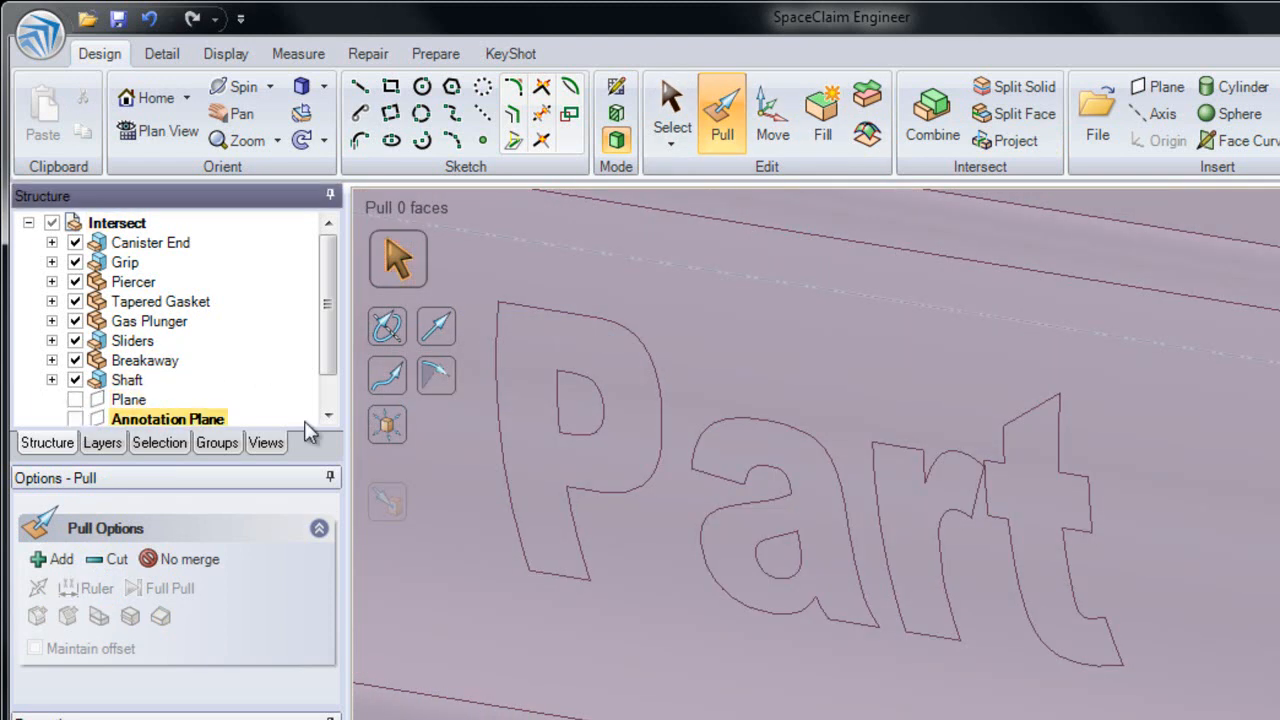
Pull the four projected letter faces of "Part" outward together to a radius of 6.95 mm, and clear the selection
{"action": "left_click", "coordinate": [585, 455]}
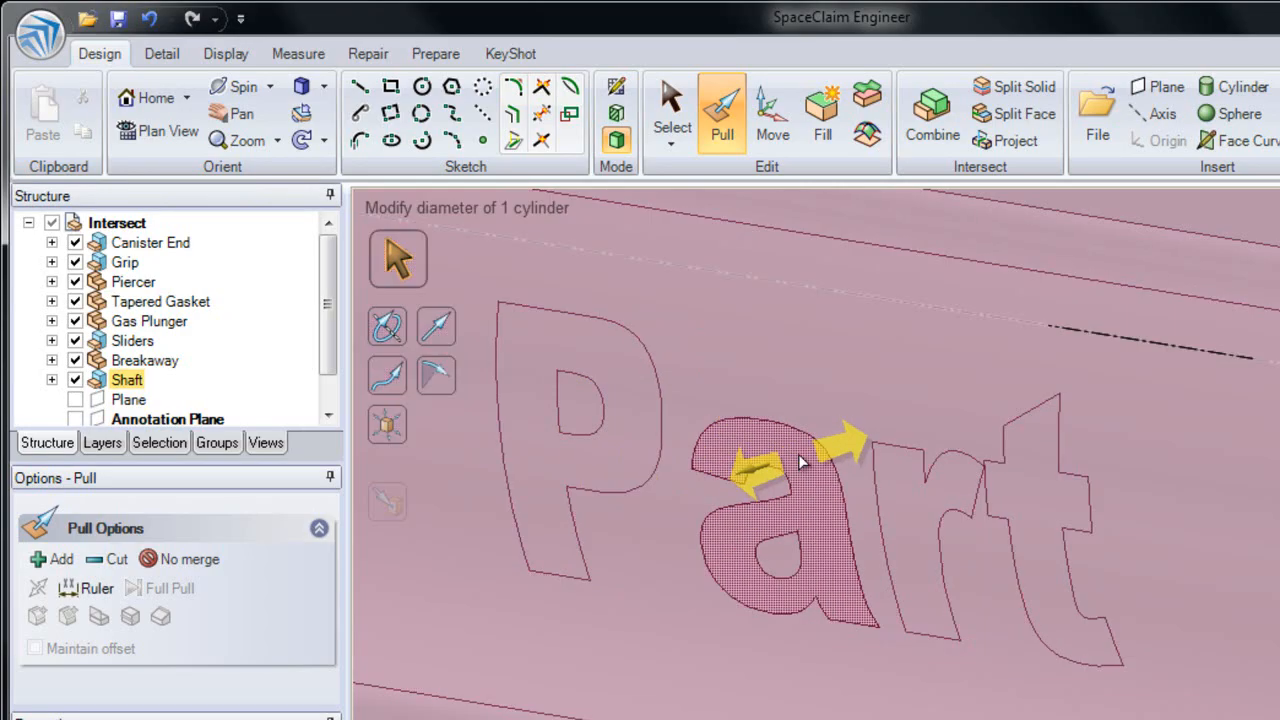
{"action": "left_click", "coordinate": [1030, 520]}
{"action": "left_click", "coordinate": [905, 505], "text": "ctrl"}
{"action": "left_click", "coordinate": [843, 512], "text": "ctrl"}
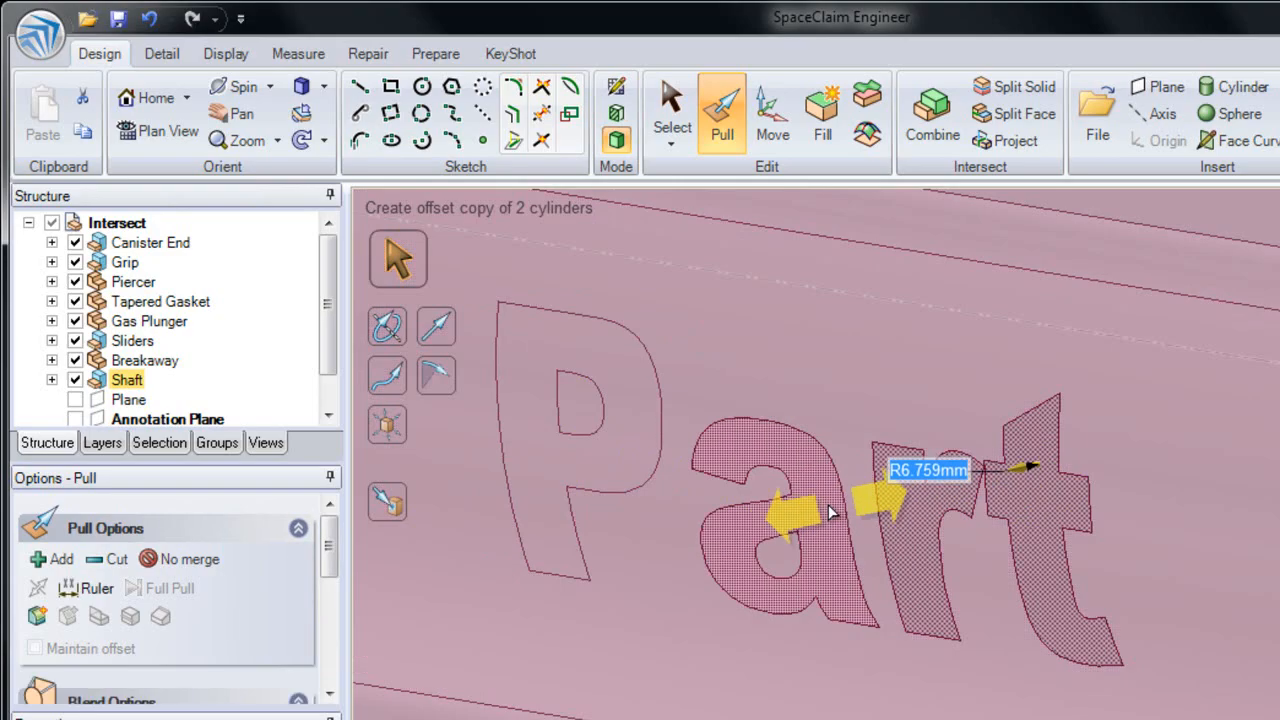
{"action": "left_click", "coordinate": [605, 470], "text": "ctrl"}
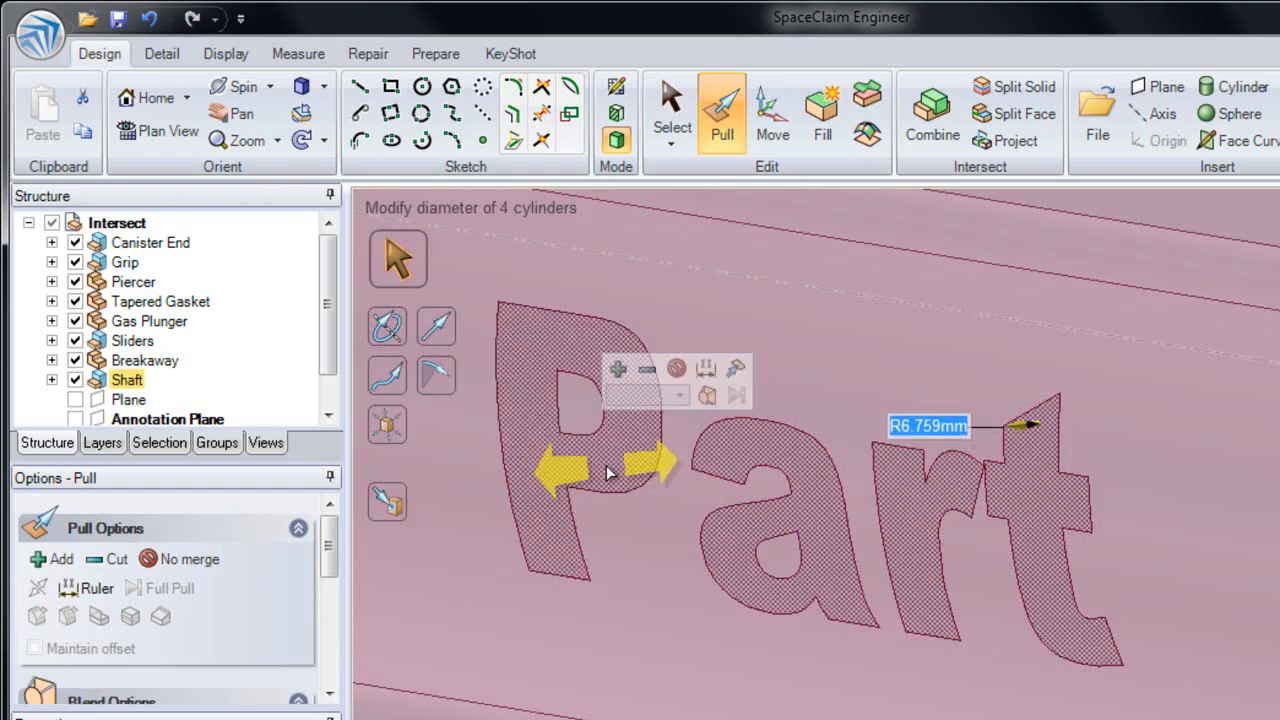
{"action": "left_click_drag", "start_coordinate": [590, 481], "coordinate": [572, 476]}
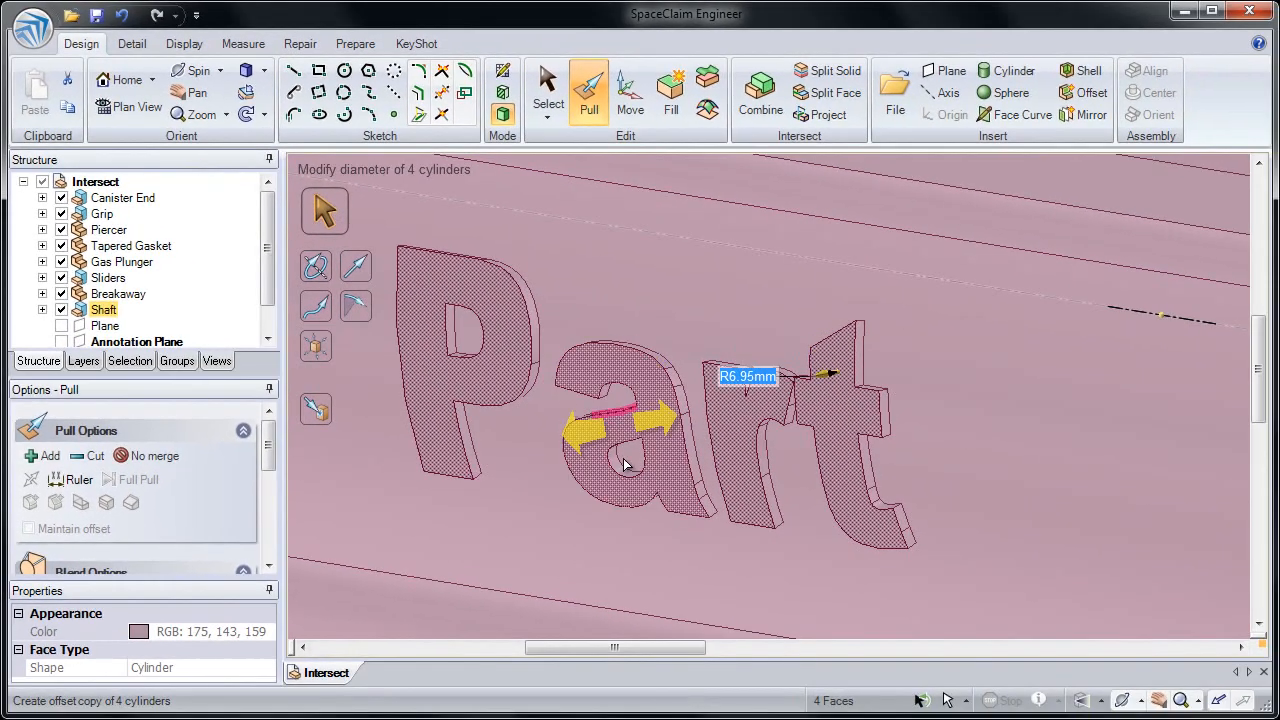
{"action": "middle_click_drag", "start_coordinate": [624, 464], "coordinate": [587, 223], "text": "ctrl"}
{"action": "left_click", "coordinate": [666, 276]}
{"action": "middle_click_drag", "start_coordinate": [669, 280], "coordinate": [694, 251]}
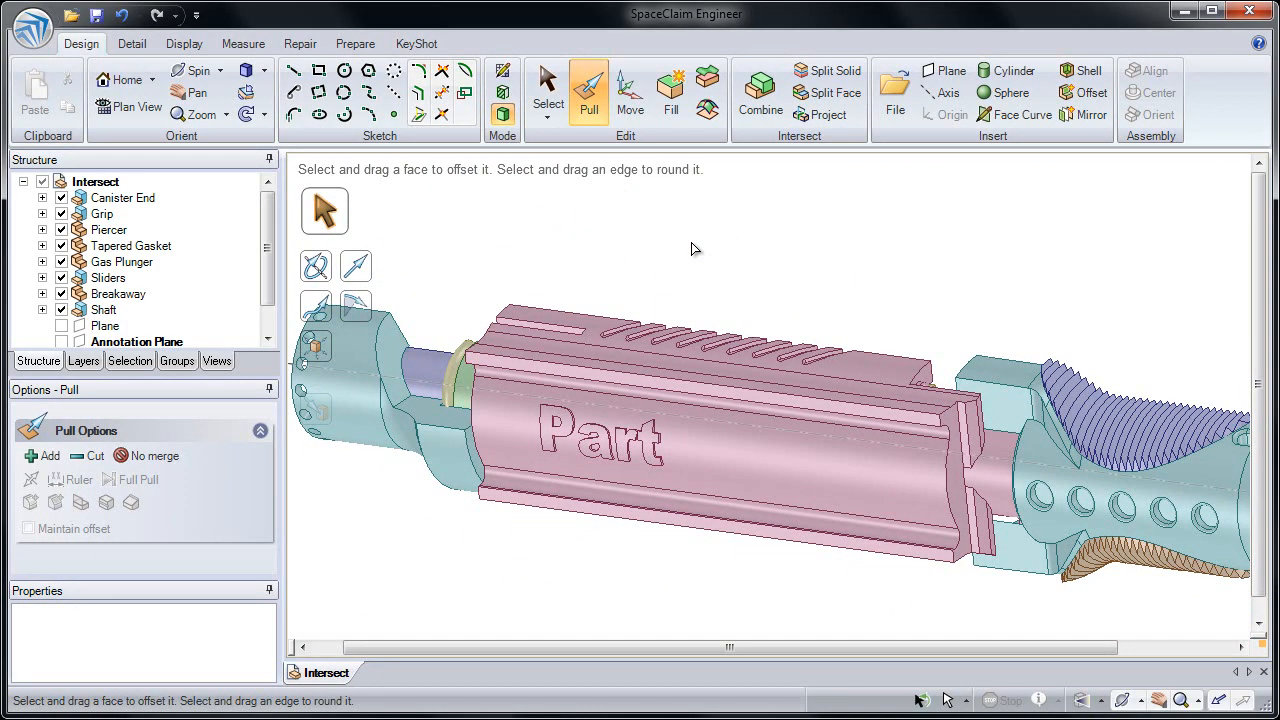